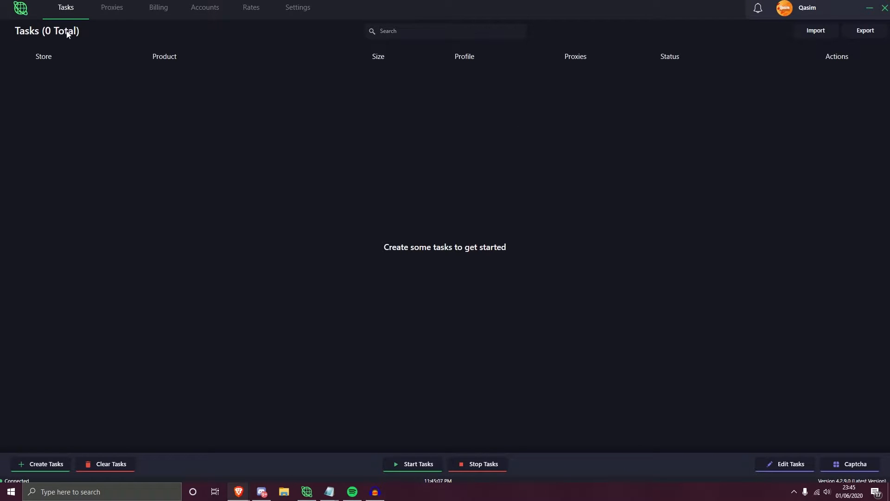
pyautogui.click(392, 32)
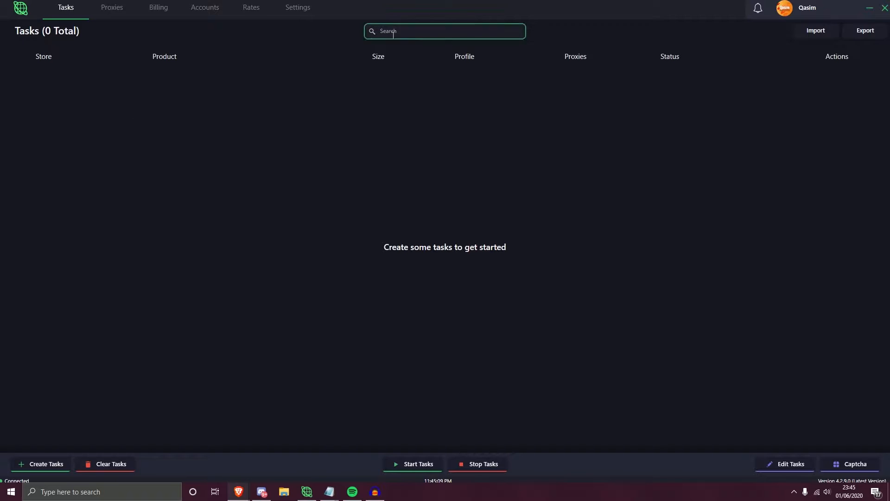
pyautogui.click(401, 71)
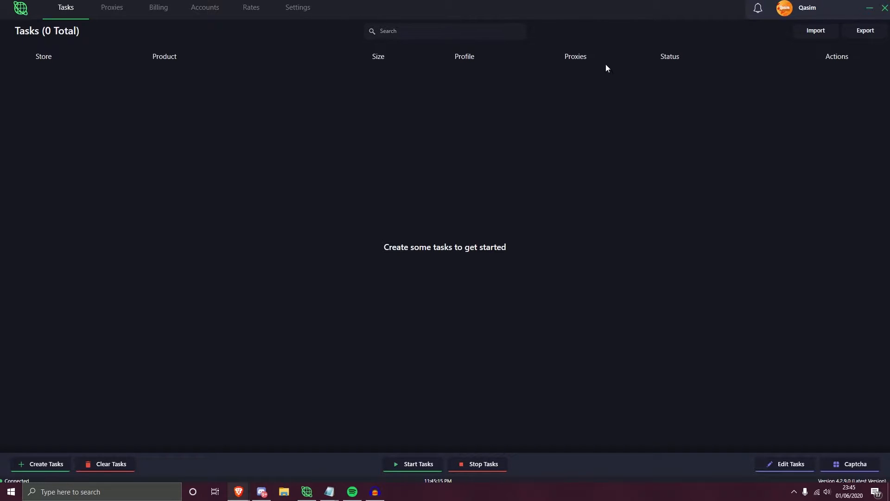
pyautogui.click(388, 33)
pyautogui.click(779, 465)
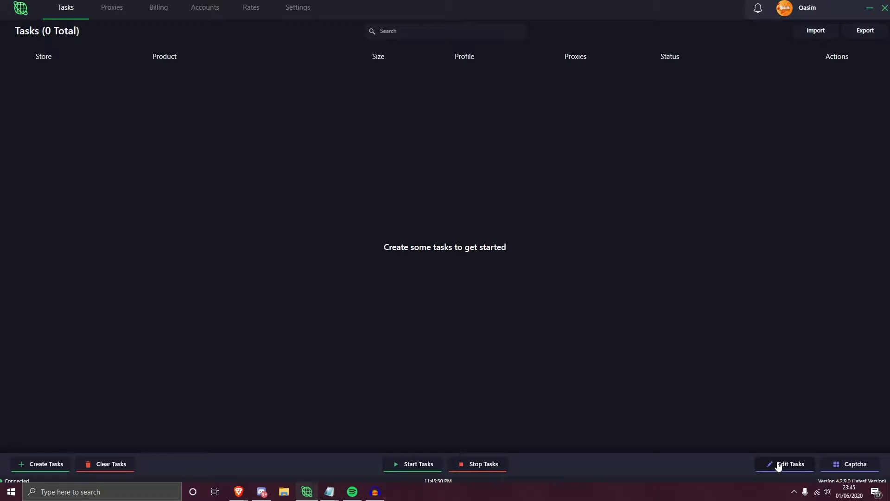
# - Open the captcha solver windows to view them, and close all four captcha queues
pyautogui.click(838, 465)
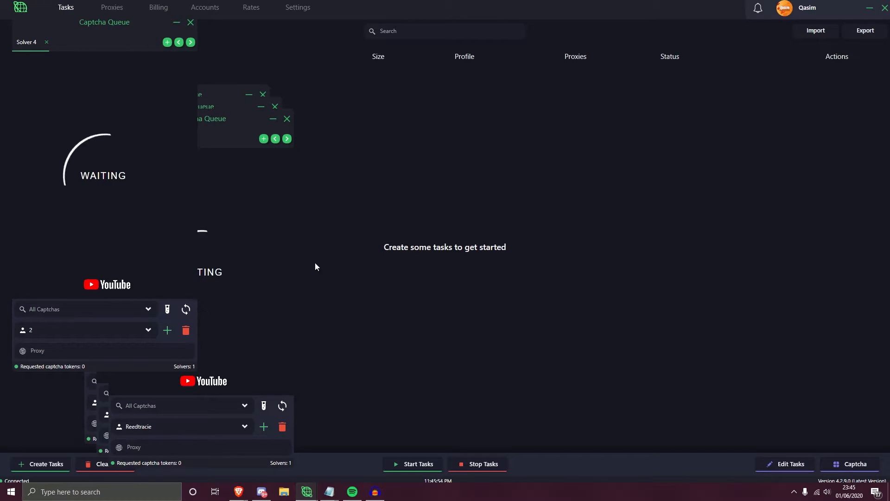
pyautogui.click(190, 23)
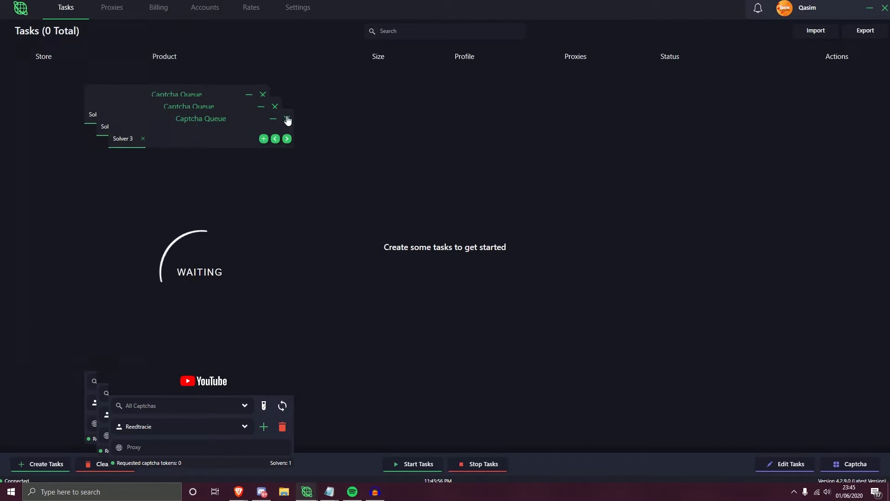
pyautogui.click(287, 120)
pyautogui.click(275, 107)
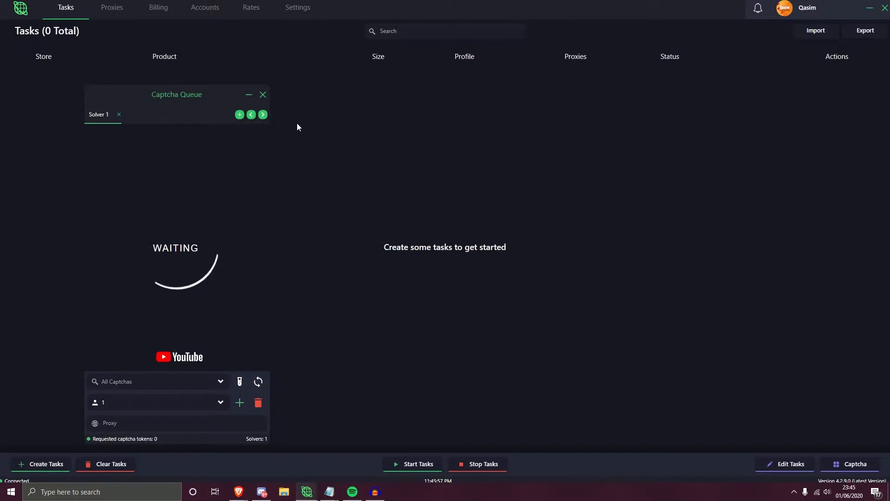
pyautogui.click(262, 96)
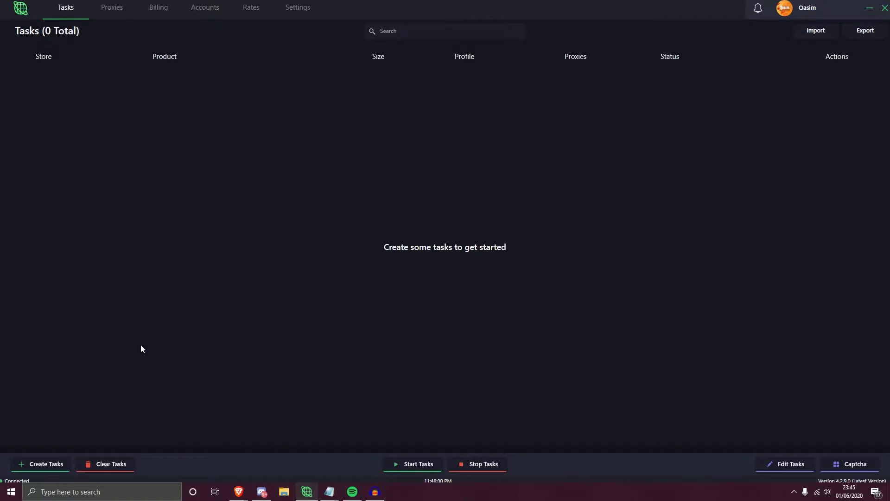
# - Start creating a task and choose Supreme EU as its store
pyautogui.click(33, 465)
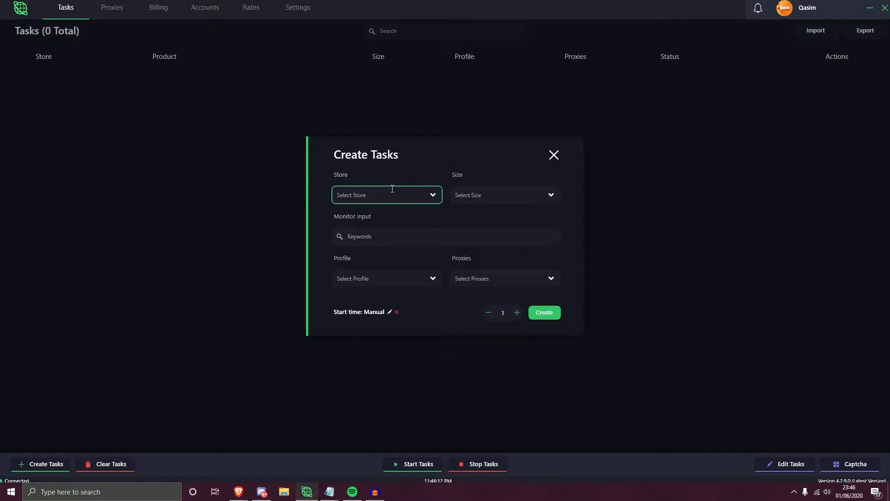
pyautogui.click(432, 195)
pyautogui.scroll(-7, 385, 215)
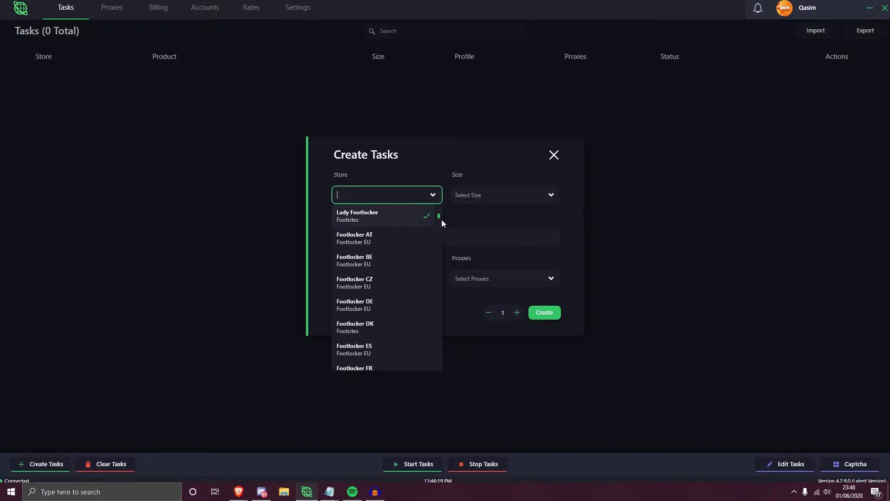
pyautogui.moveTo(438, 215); pyautogui.dragTo(438, 249)
pyautogui.scroll(-5, 371, 226)
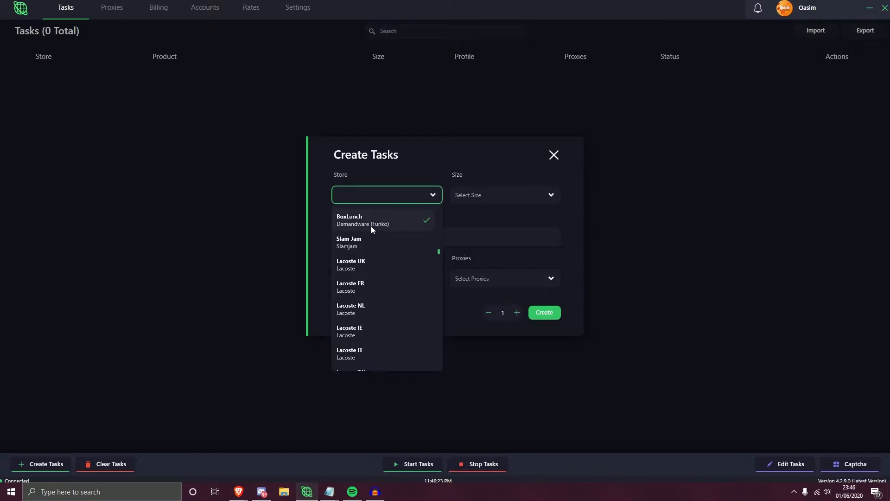
pyautogui.scroll(-6, 373, 227)
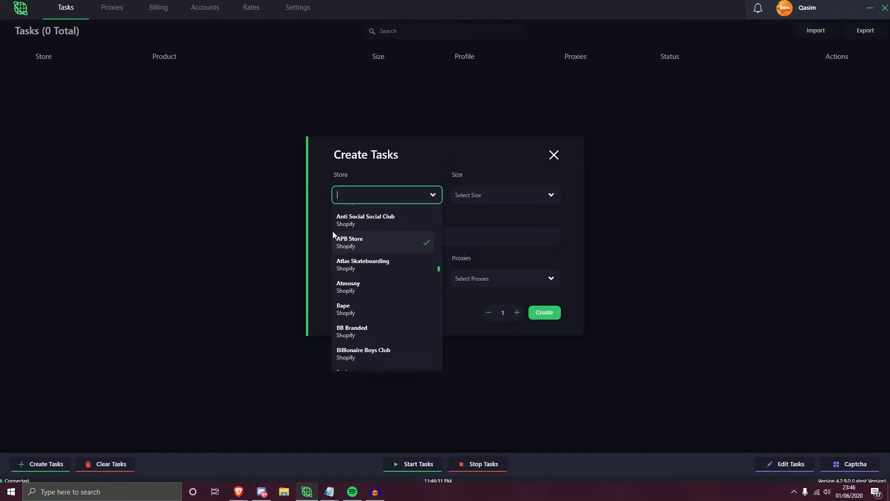
pyautogui.write('Supreme EU')
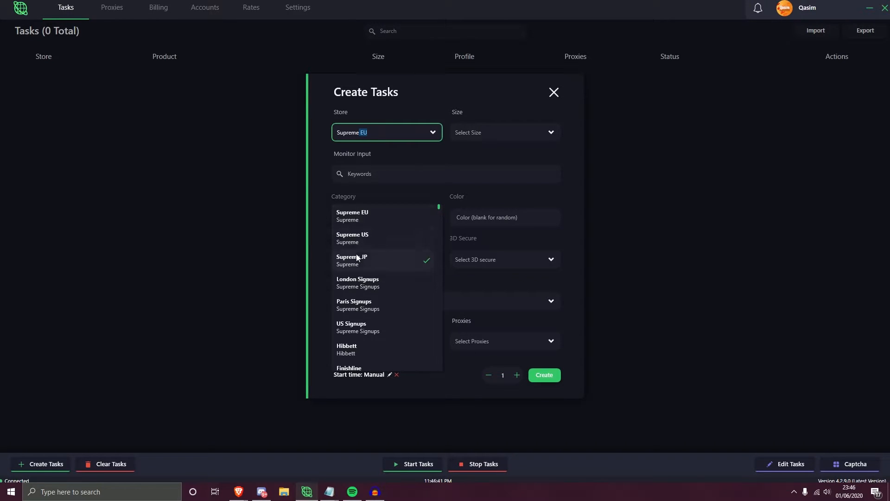
pyautogui.click(370, 216)
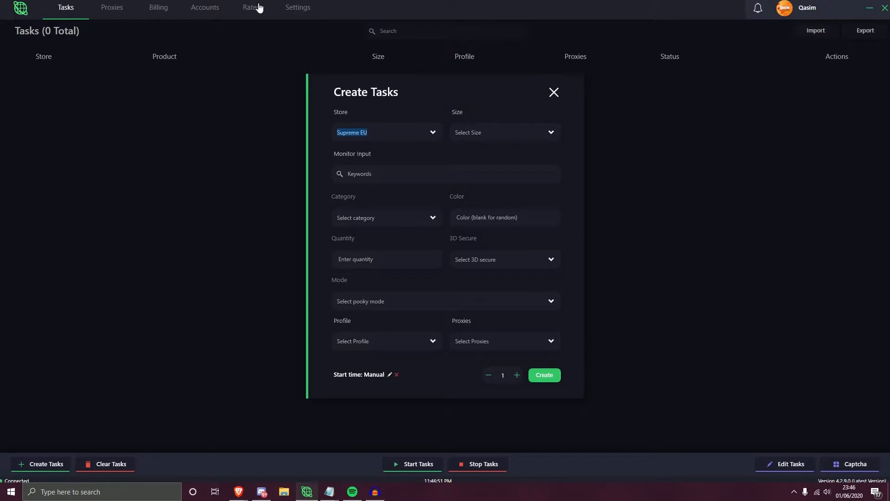
# - Look through the available sizes and choose One Size for the new task
pyautogui.click(491, 129)
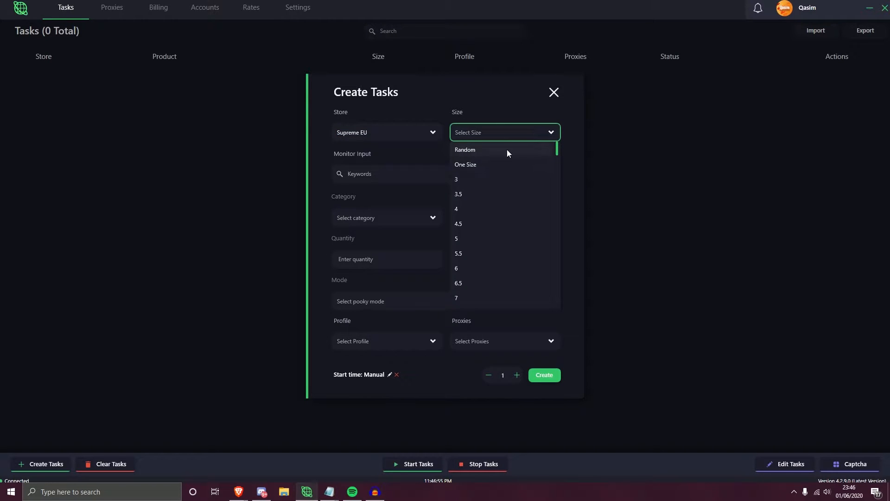
pyautogui.scroll(-3, 474, 183)
pyautogui.scroll(-15, 476, 182)
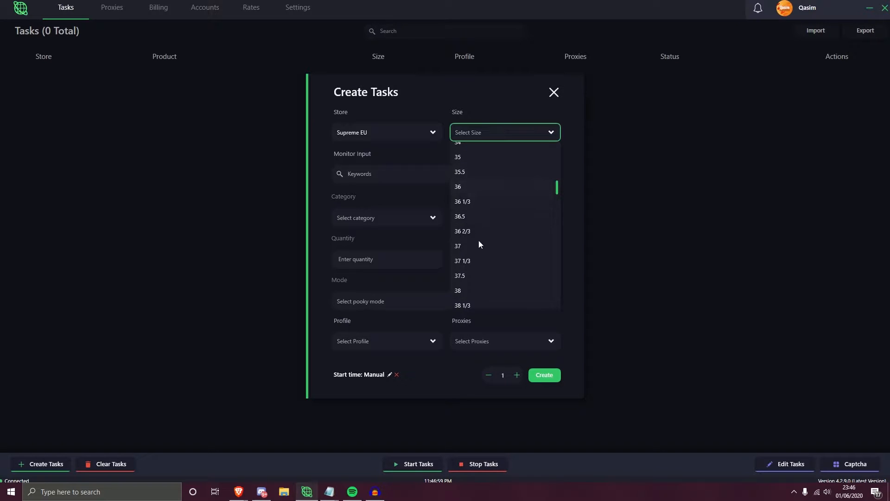
pyautogui.scroll(-8, 486, 188)
pyautogui.scroll(-10, 491, 183)
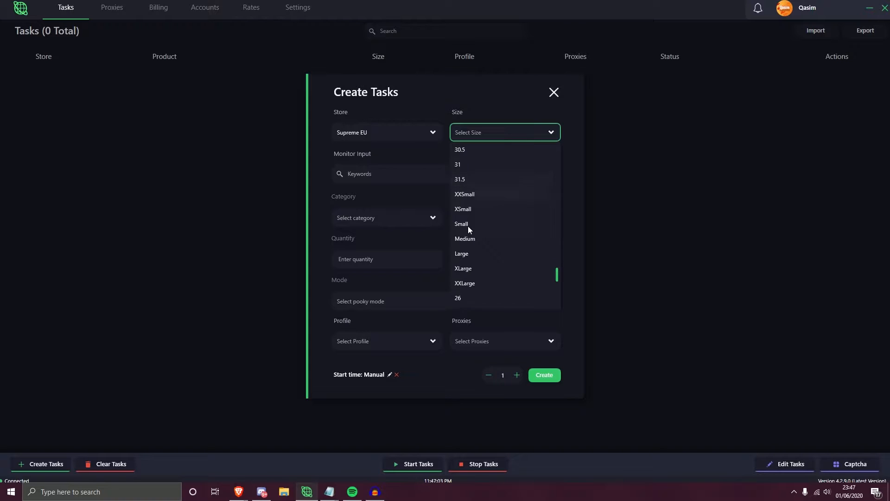
pyautogui.scroll(-10, 486, 253)
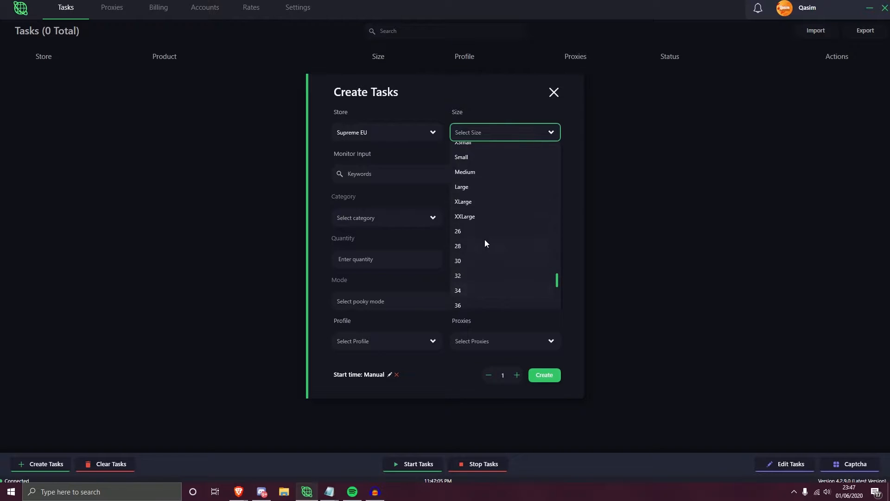
pyautogui.scroll(1, 496, 282)
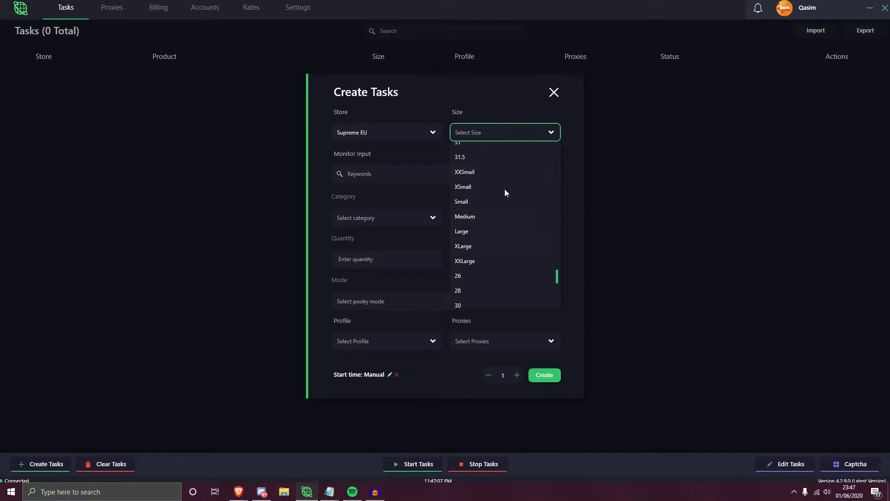
pyautogui.scroll(5, 493, 200)
pyautogui.moveTo(556, 253); pyautogui.dragTo(554, 133)
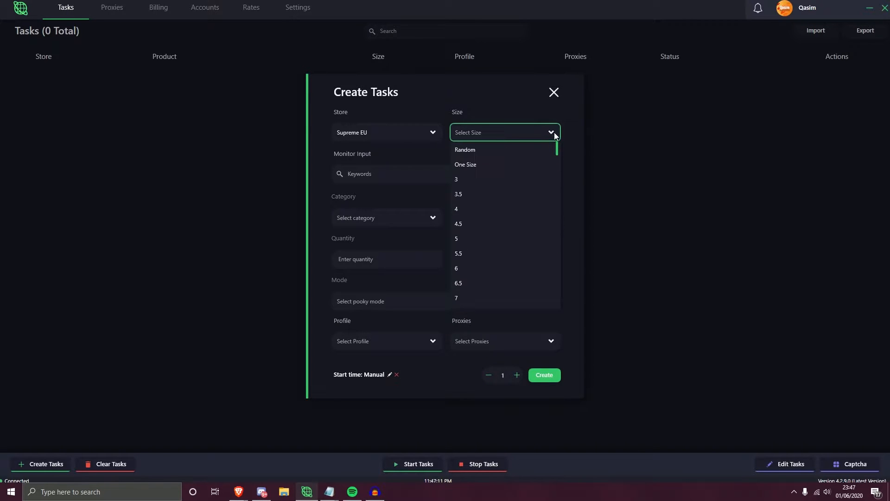
pyautogui.click(467, 164)
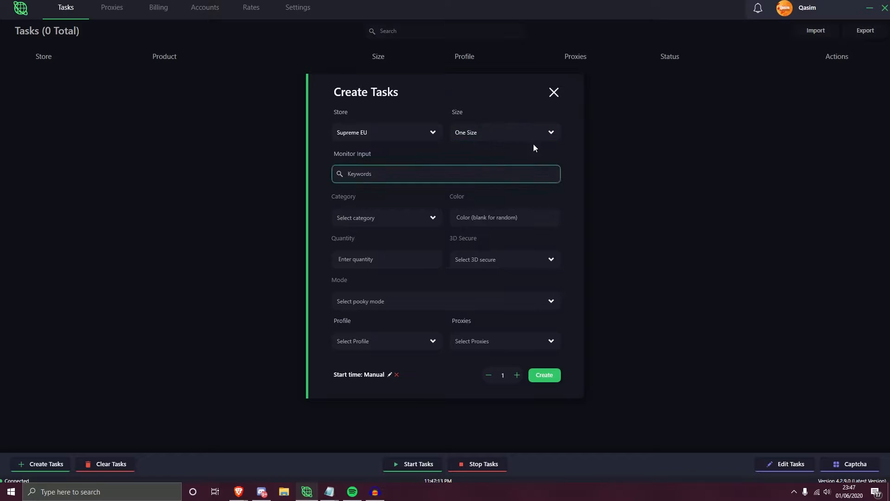
# - Add Medium to the task's size selection alongside One Size
pyautogui.click(461, 138)
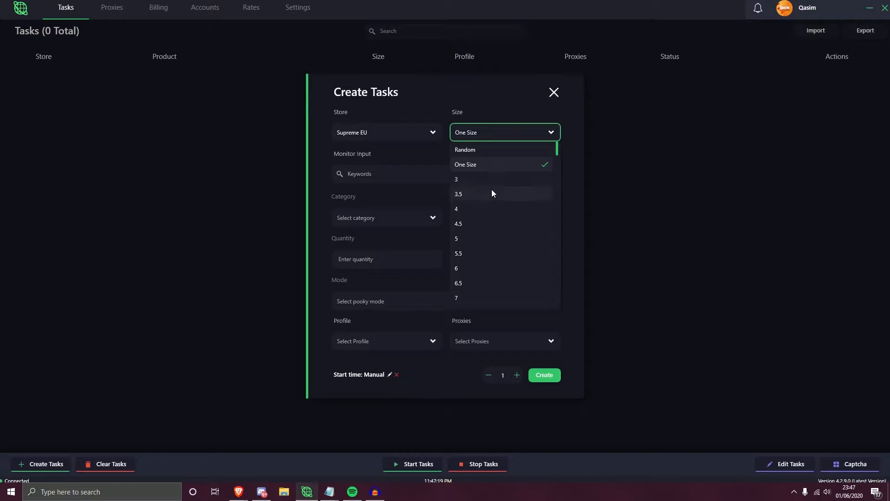
pyautogui.scroll(-3, 491, 187)
pyautogui.moveTo(556, 164); pyautogui.dragTo(557, 277)
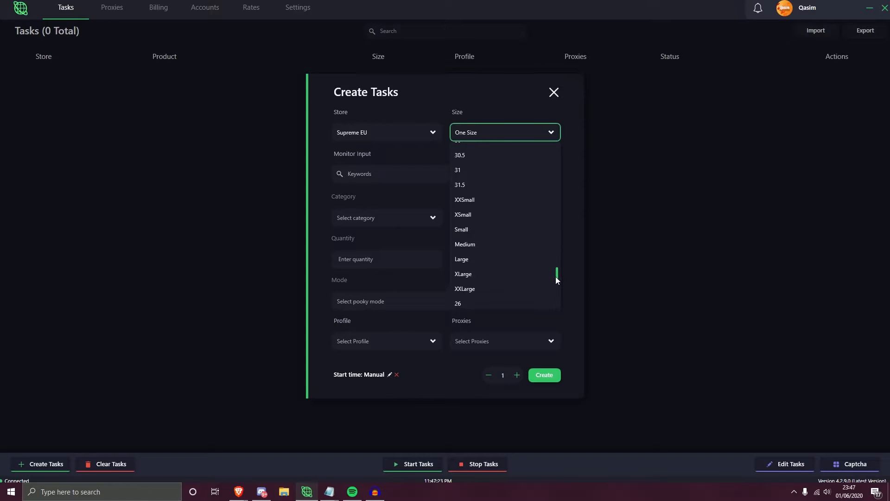
pyautogui.click(471, 241)
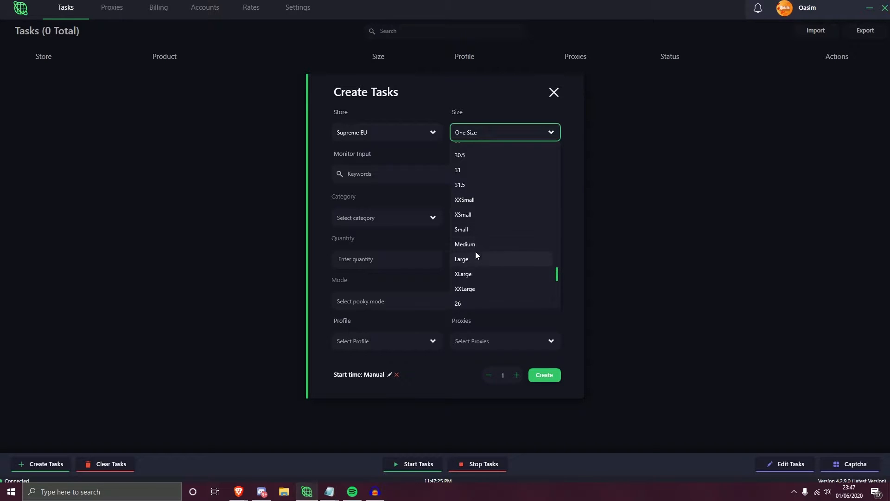
pyautogui.click(416, 153)
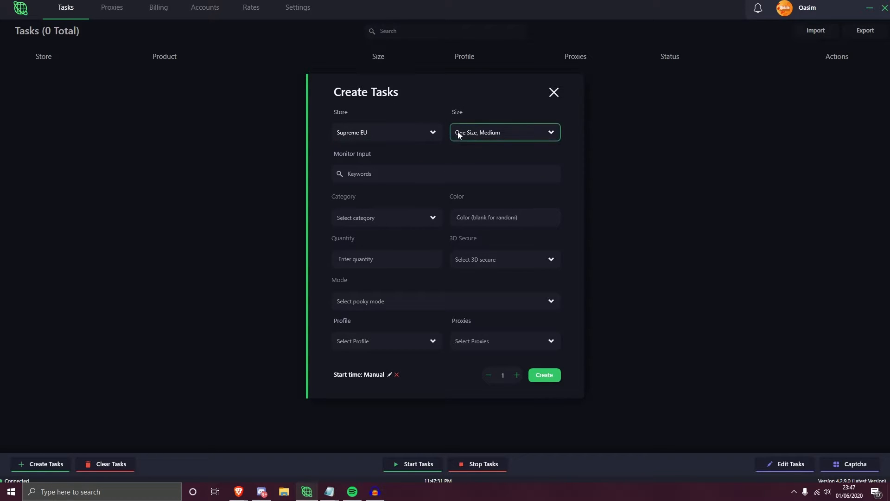
# - Enter the keywords "hanes, socks" as the task's monitor input
pyautogui.click(407, 171)
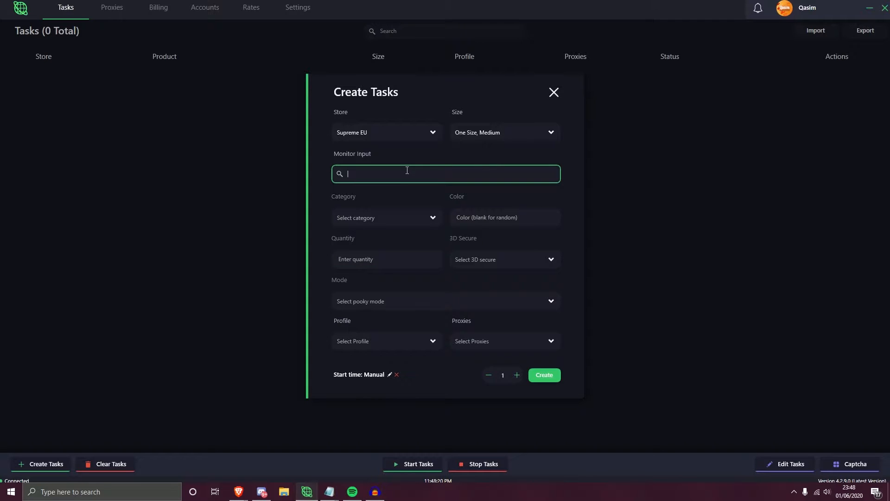
pyautogui.write('hanes, socks')
pyautogui.moveTo(348, 174); pyautogui.dragTo(385, 174)
pyautogui.click(386, 174)
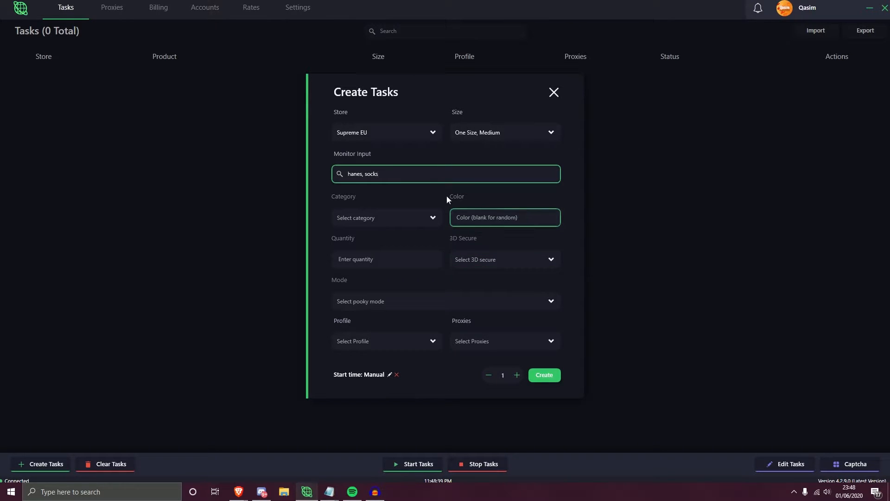
# - Go over the task's color and category fields without filling them in, and set the quantity to 0
pyautogui.click(549, 218)
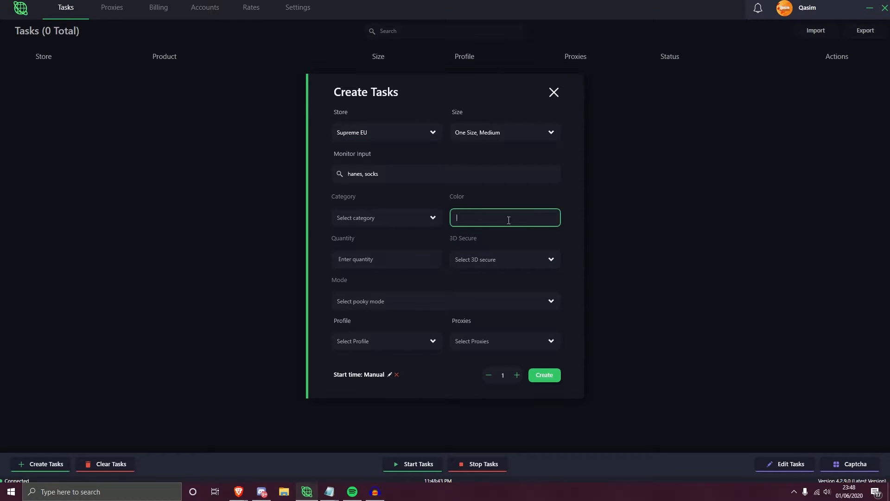
pyautogui.click(353, 222)
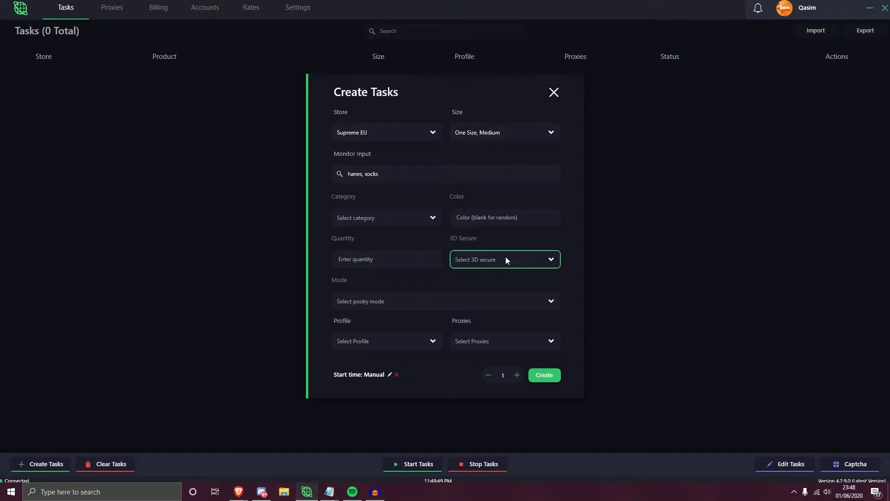
pyautogui.click(395, 256)
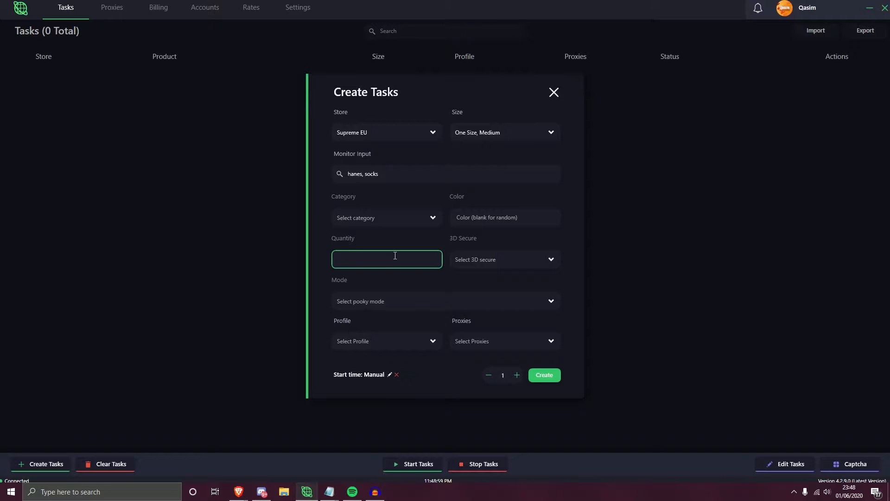
pyautogui.write('2')
# - Check the profile and proxy choices and the start time picker of the new task without selecting anything
pyautogui.click(409, 342)
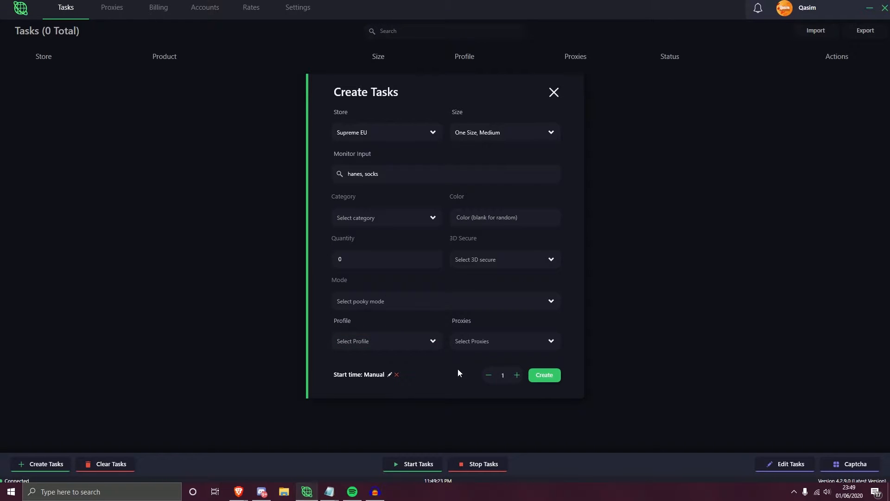
pyautogui.click(467, 341)
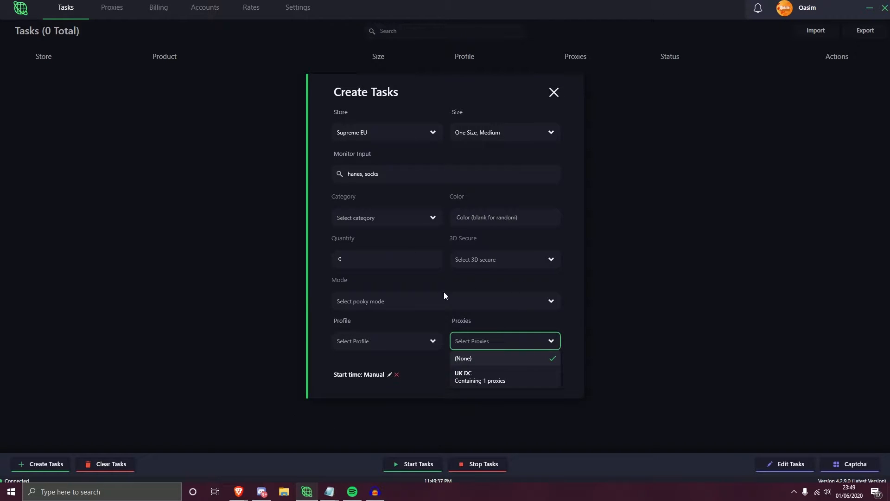
pyautogui.click(403, 378)
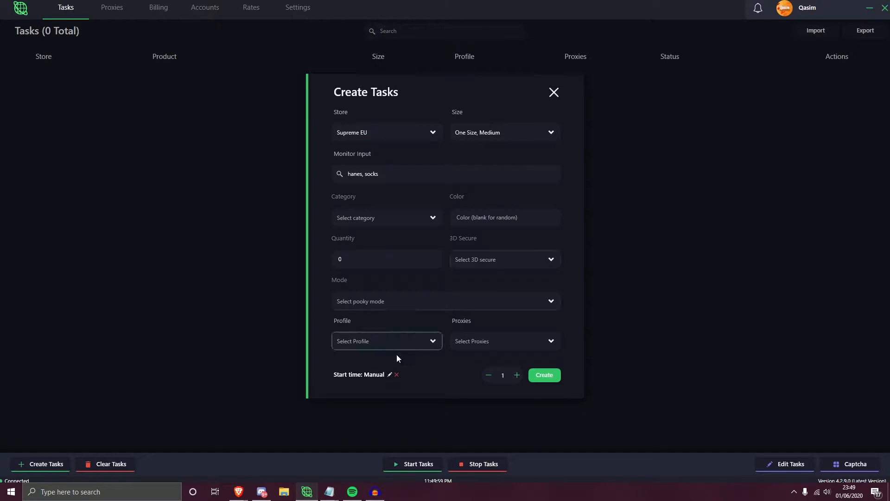
pyautogui.click(389, 376)
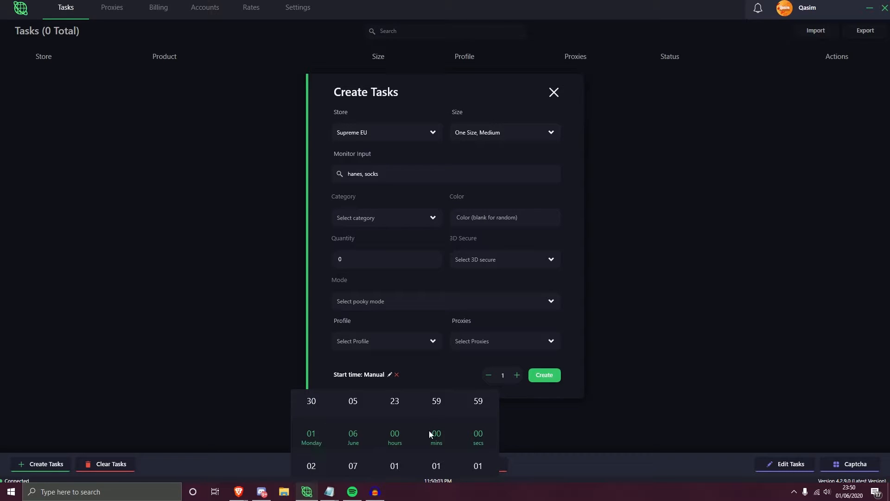
pyautogui.click(433, 369)
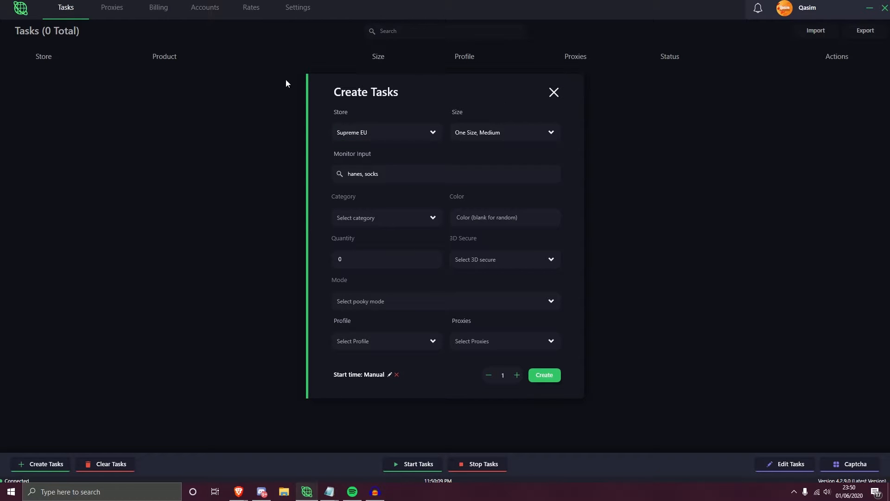
# - Raise the number of tasks to create by three and lower it by one
pyautogui.click(517, 375)
pyautogui.click(517, 375)
pyautogui.click(517, 375)
pyautogui.click(491, 376)
pyautogui.click(491, 377)
pyautogui.click(491, 376)
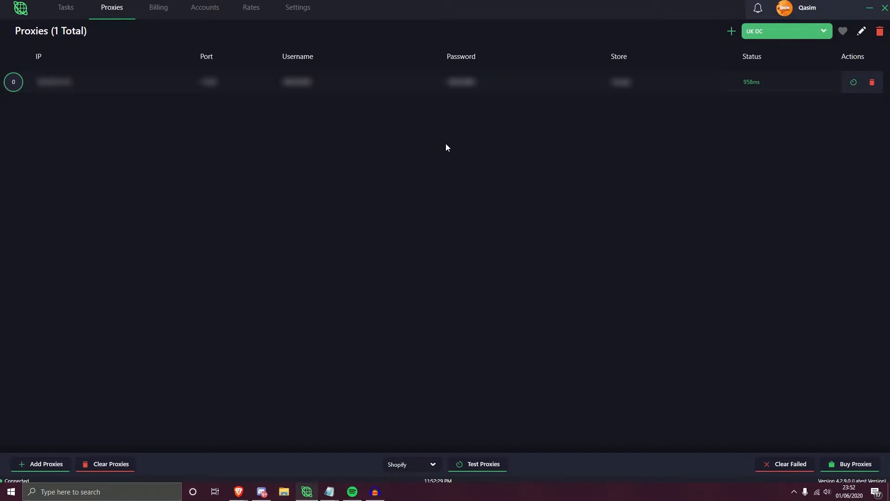
# - Create a new proxy list named "United Kingdom DC"
pyautogui.click(731, 32)
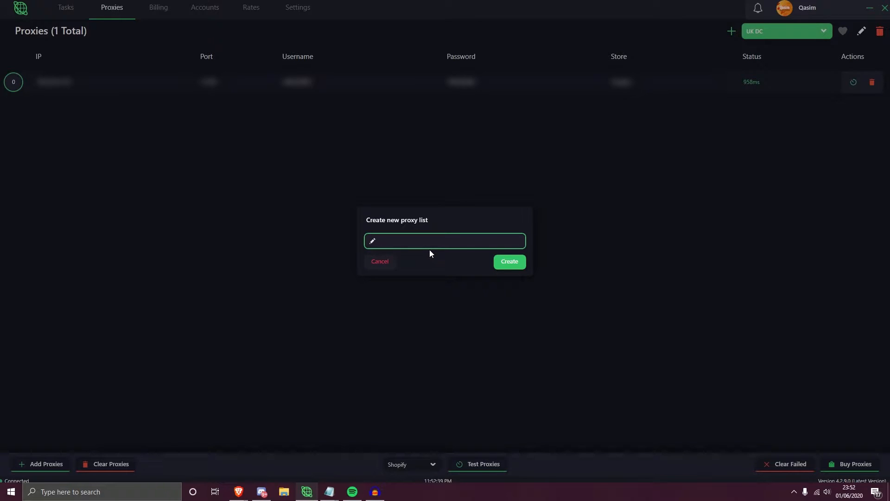
pyautogui.write('United')
pyautogui.click(512, 263)
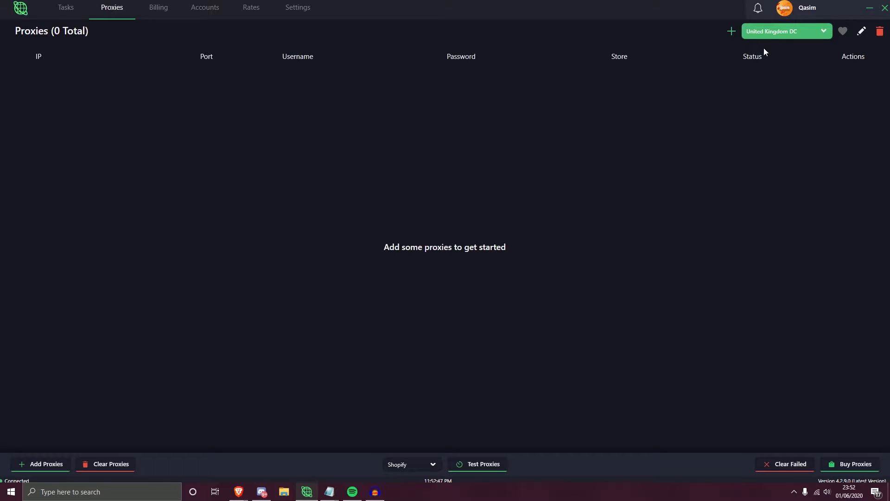
# - Select the United Kingdom DC proxy list and open the form for adding proxies to it
pyautogui.click(788, 31)
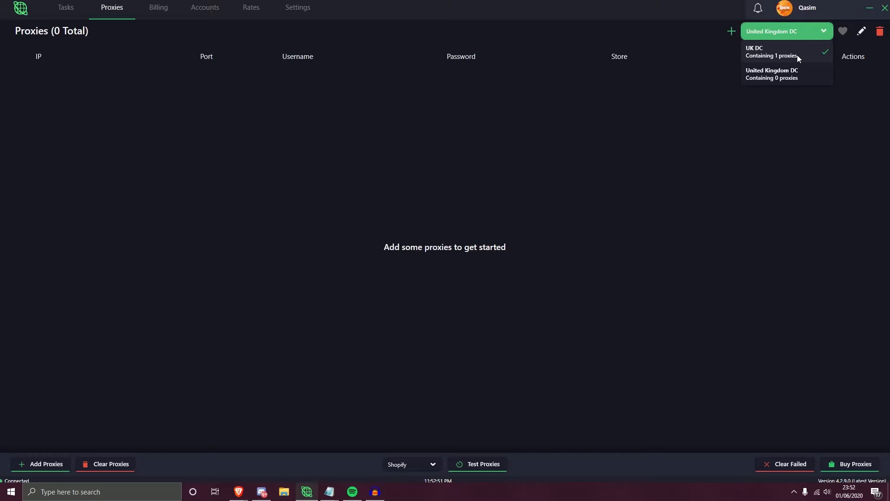
pyautogui.click(789, 76)
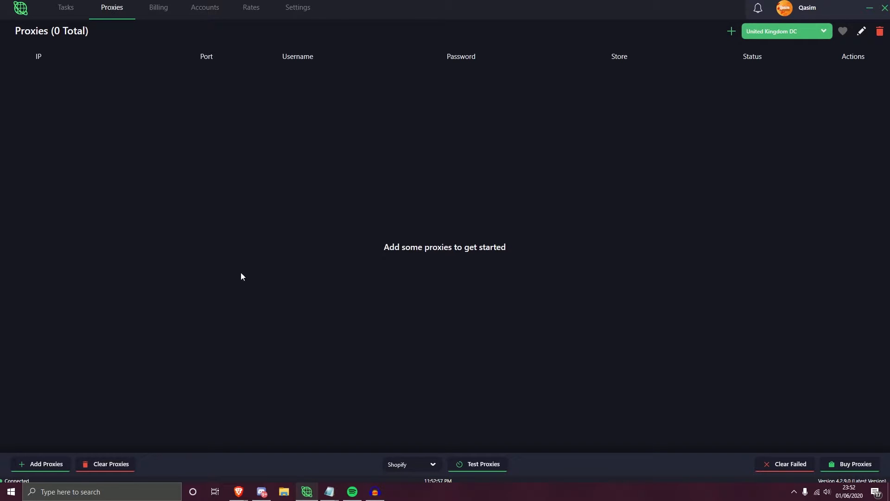
pyautogui.click(29, 466)
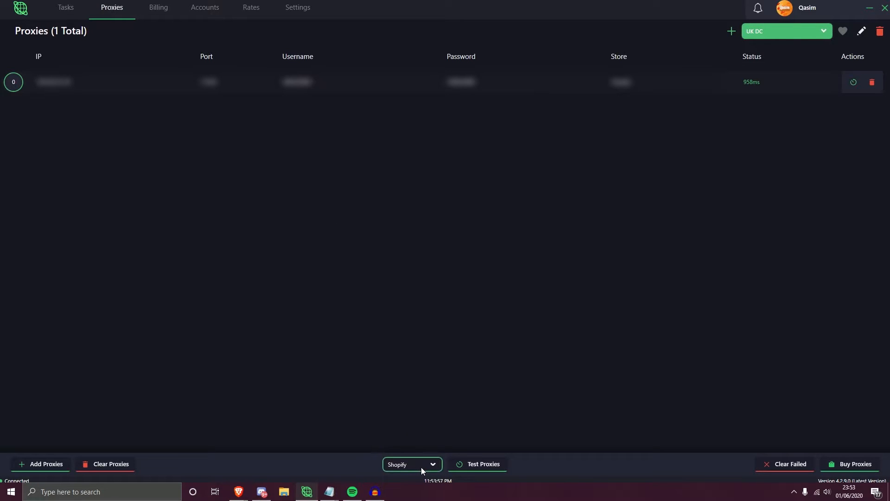
# - Look through the stores available for proxy testing and choose Supreme
pyautogui.click(433, 465)
pyautogui.scroll(-1, 405, 319)
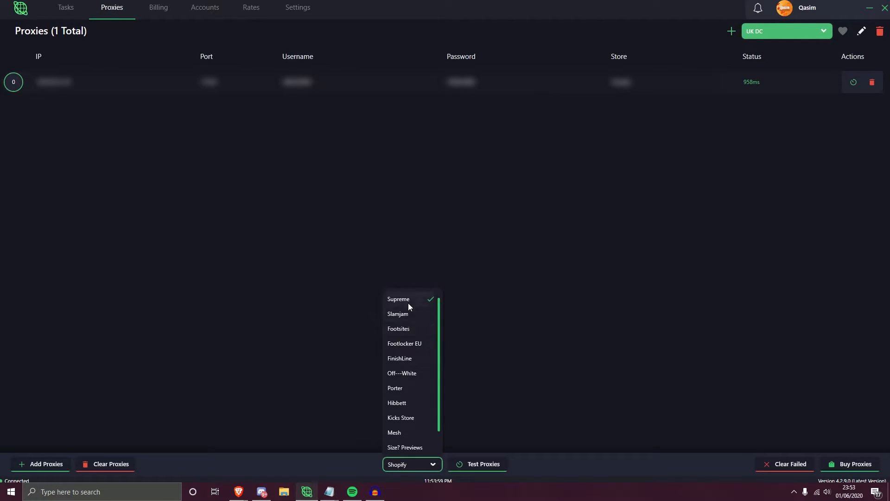
pyautogui.scroll(1, 398, 329)
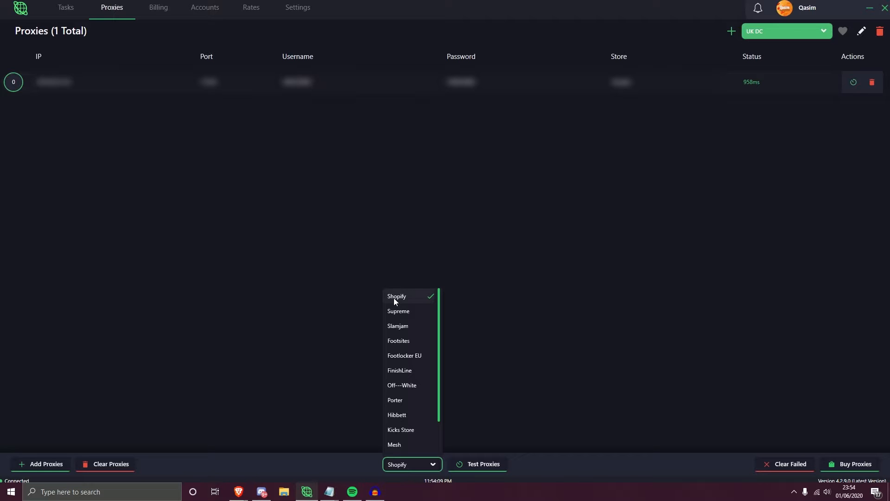
pyautogui.scroll(-1, 396, 330)
pyautogui.scroll(1, 398, 335)
pyautogui.click(399, 315)
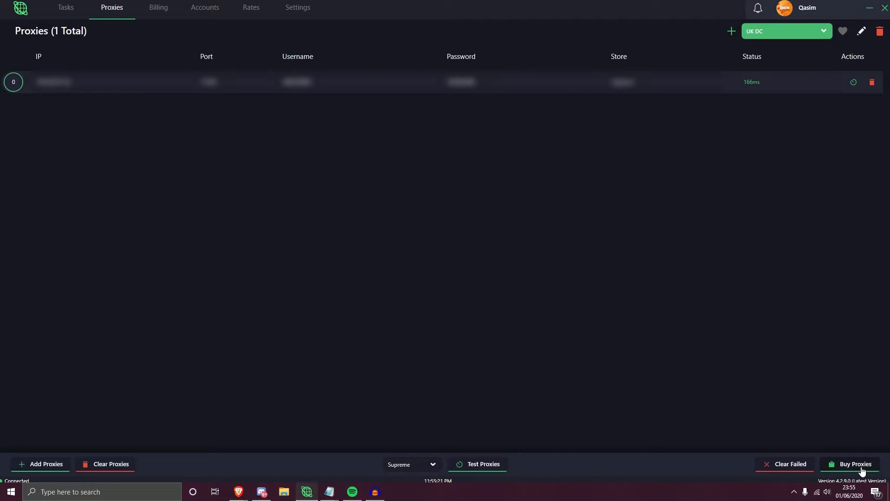
# - Open the proxy purchase form, check its duration and amount choices, and close it without buying
pyautogui.click(861, 469)
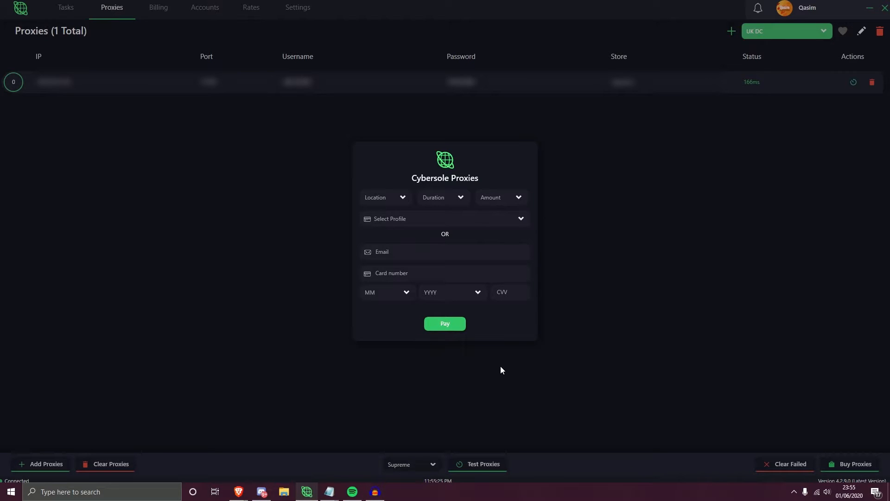
pyautogui.click(441, 197)
pyautogui.click(510, 197)
pyautogui.click(585, 191)
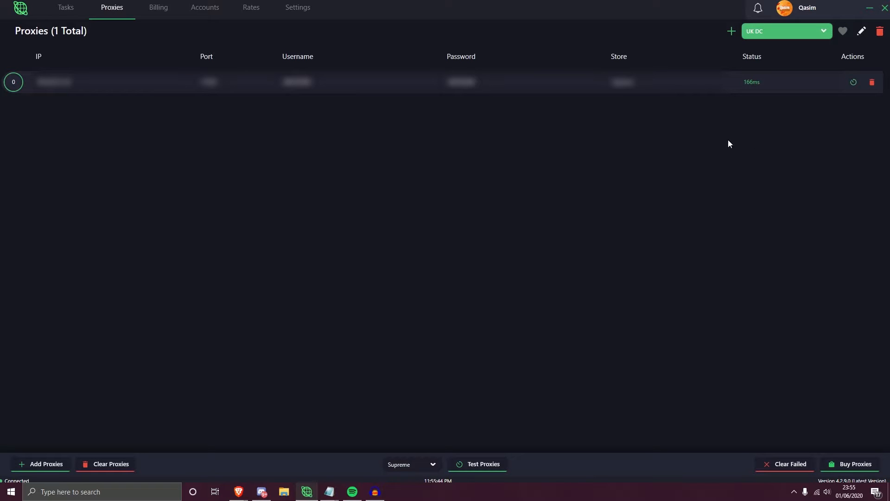
# - Retest the single proxy in the UK DC list and look through the test store choices, leaving Supreme selected
pyautogui.click(854, 83)
pyautogui.click(417, 464)
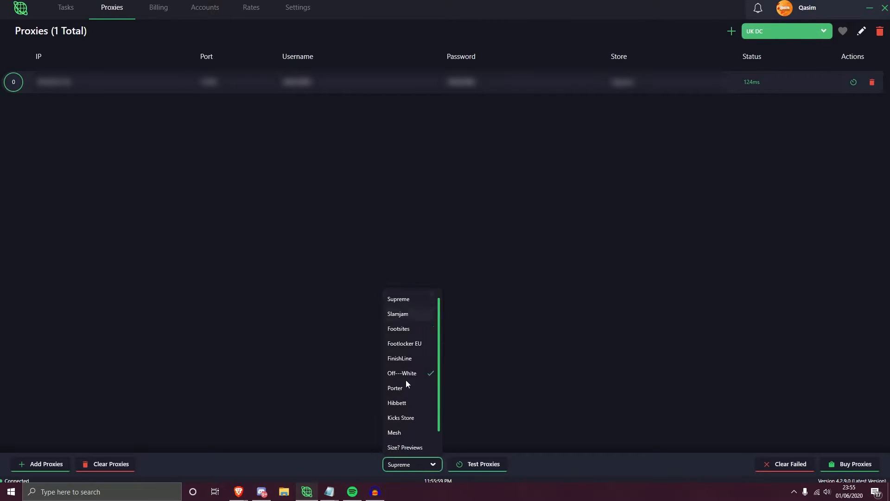
pyautogui.scroll(1, 413, 349)
pyautogui.click(587, 354)
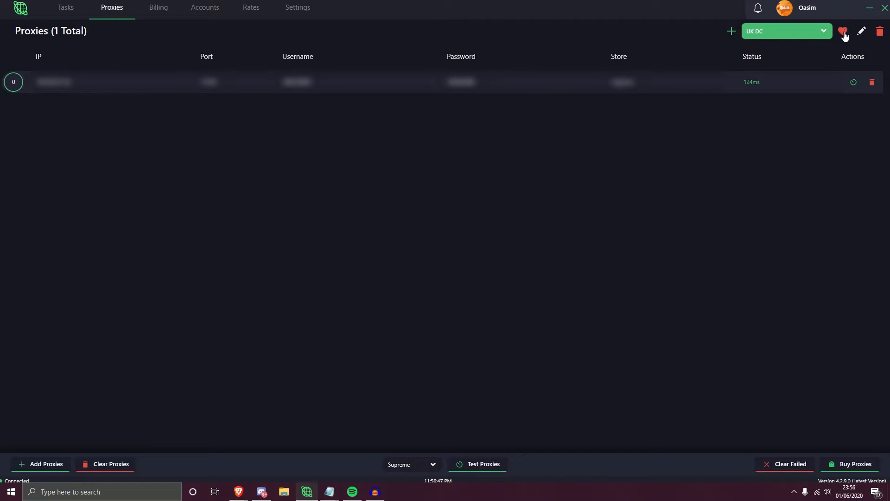
# - Rename the UK DC proxy list as "Uk datacenter"
pyautogui.click(860, 34)
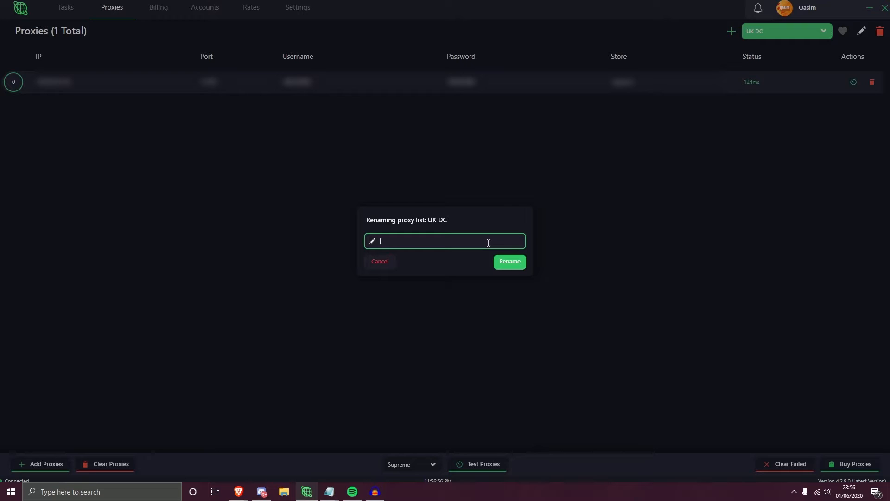
pyautogui.write('Uk dsatacenter')
pyautogui.click(520, 264)
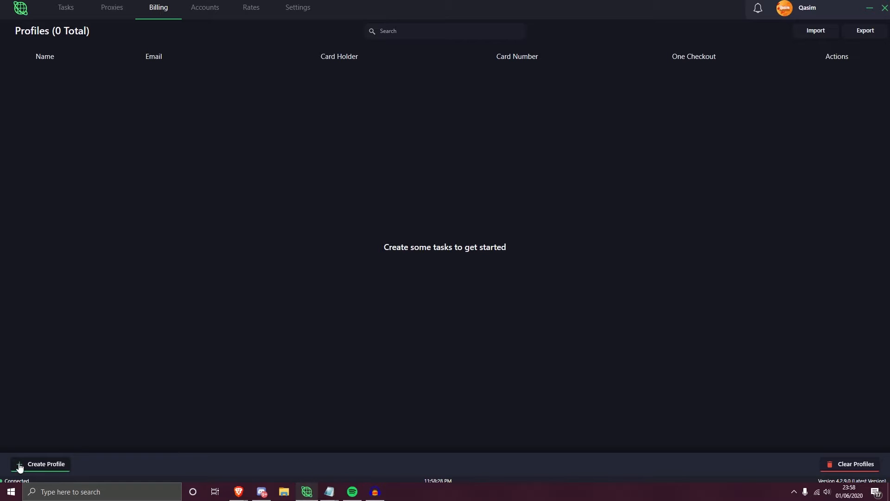
# - Start a new billing profile and name it "Test"
pyautogui.click(51, 468)
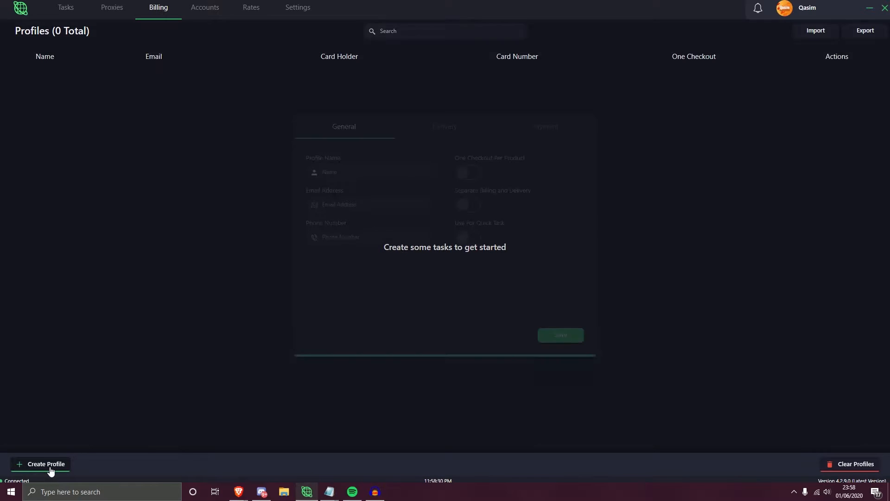
pyautogui.click(359, 172)
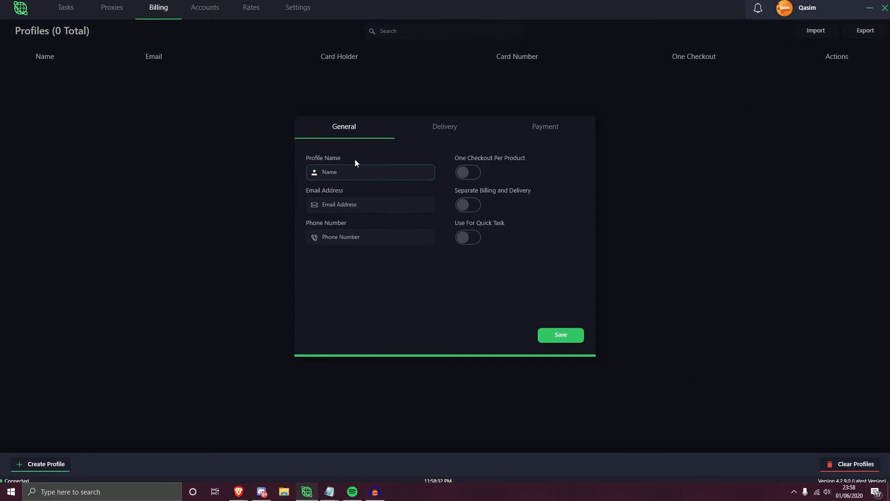
pyautogui.write('Test')
pyautogui.click(431, 197)
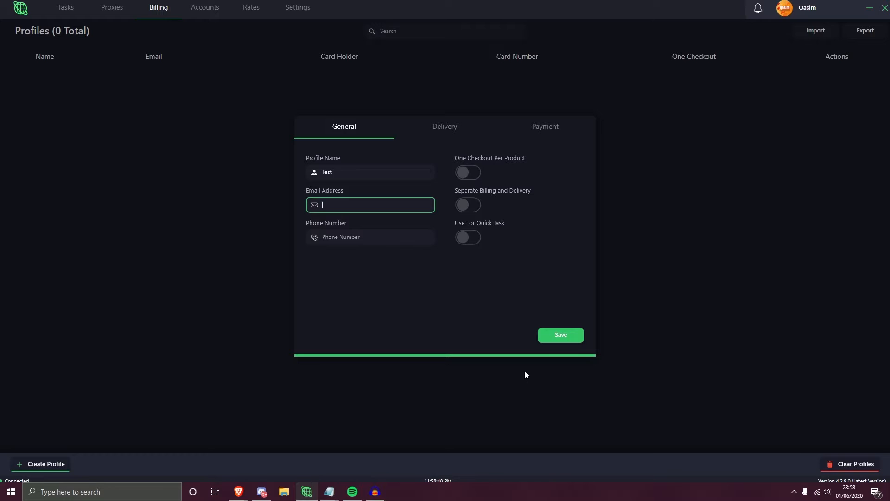
# - Try the Separate Billing and Delivery and Use For Quick Task options of the profile, switching each back off
pyautogui.click(465, 210)
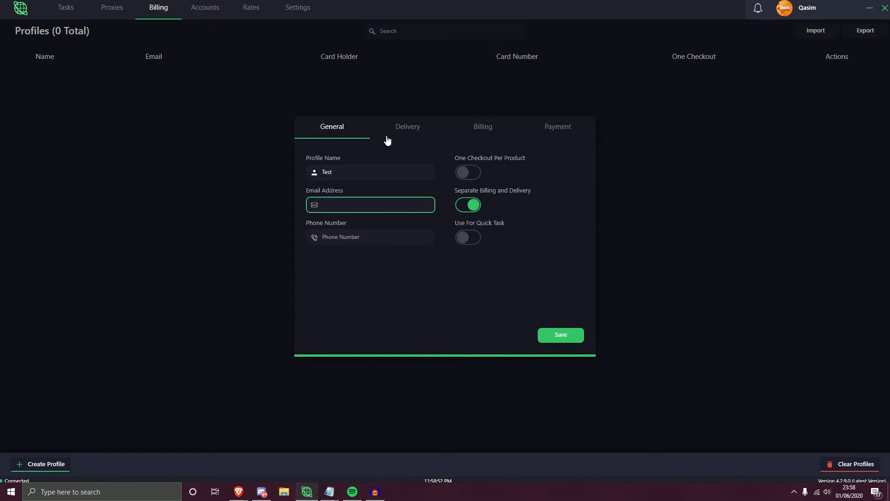
pyautogui.click(462, 204)
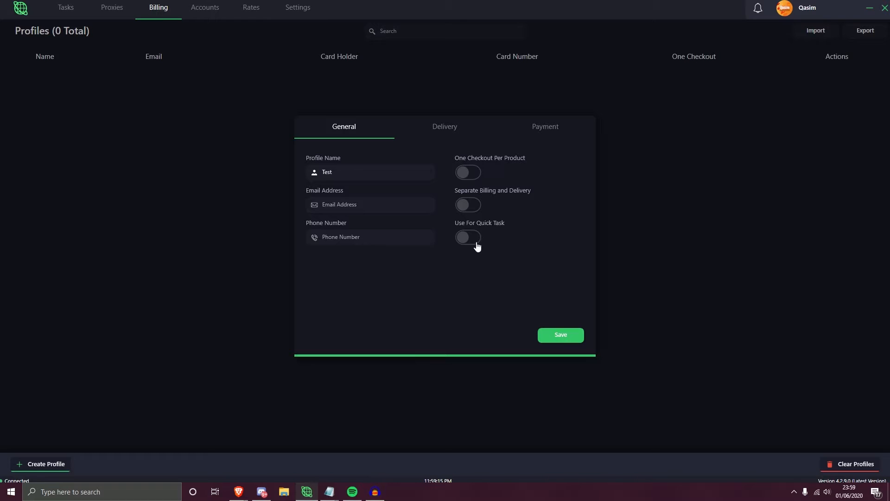
pyautogui.click(470, 242)
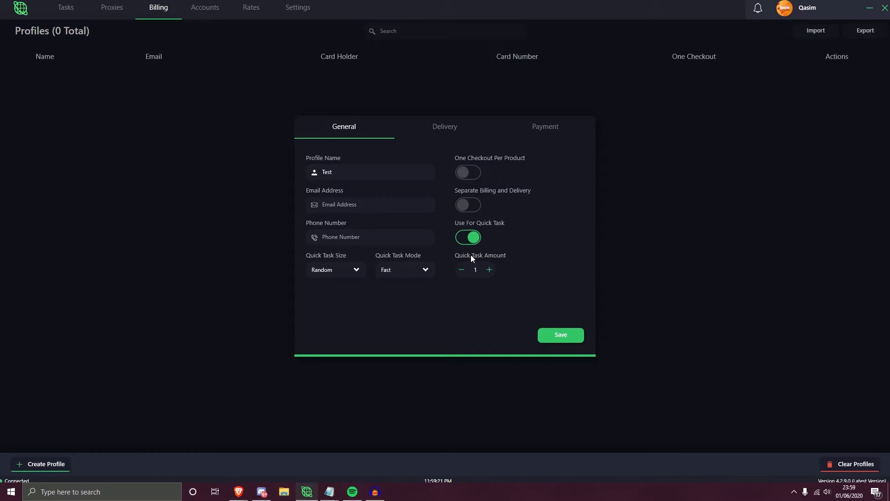
pyautogui.click(470, 238)
# - Go over the new profile's delivery fields and move on to its payment details
pyautogui.click(445, 125)
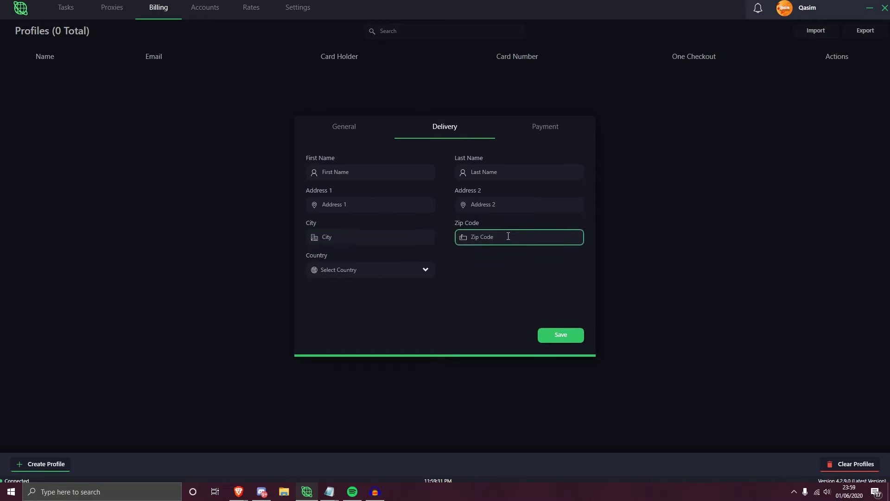
pyautogui.click(547, 137)
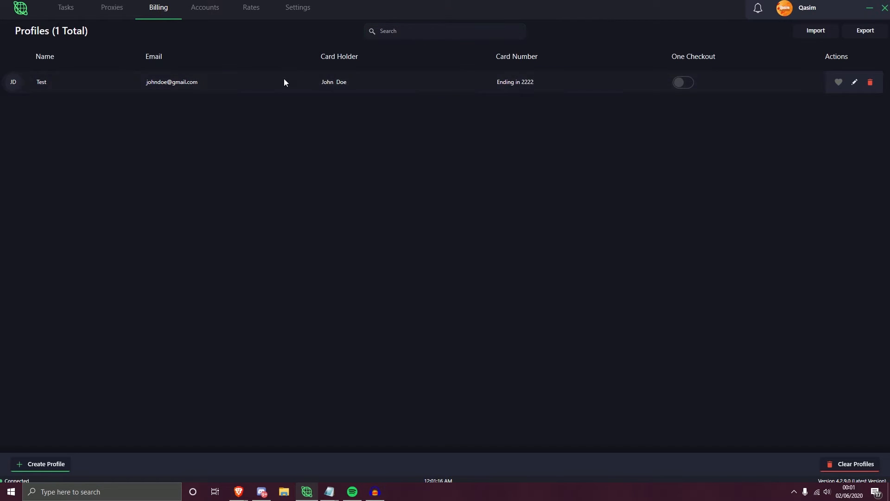
# - Switch One Checkout on and back off for the Test profile, and try the profile search field
pyautogui.click(693, 85)
pyautogui.click(685, 82)
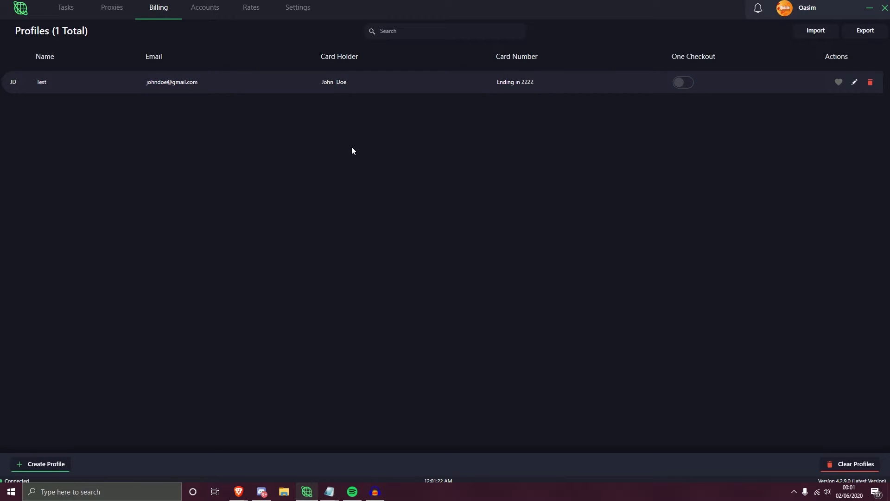
pyautogui.click(388, 33)
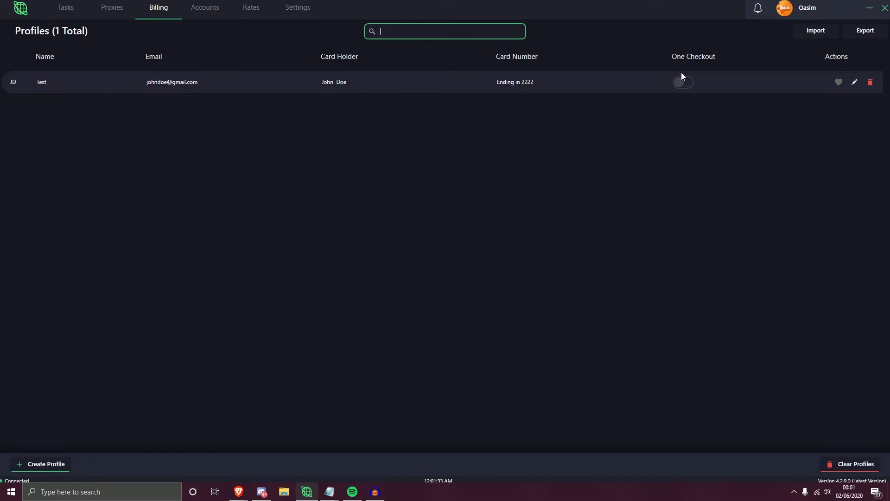
# - Check the Test profile's favourite option, review its details in the profile editor, and close the editor without changes
pyautogui.click(838, 82)
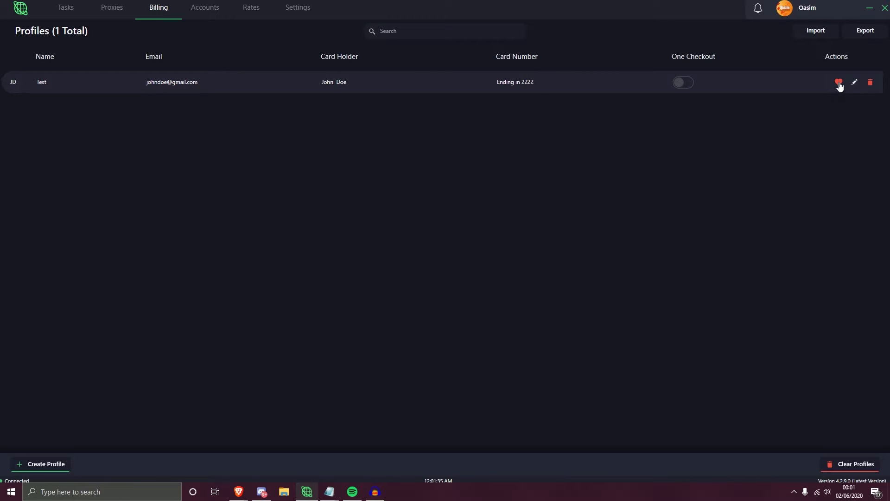
pyautogui.click(854, 83)
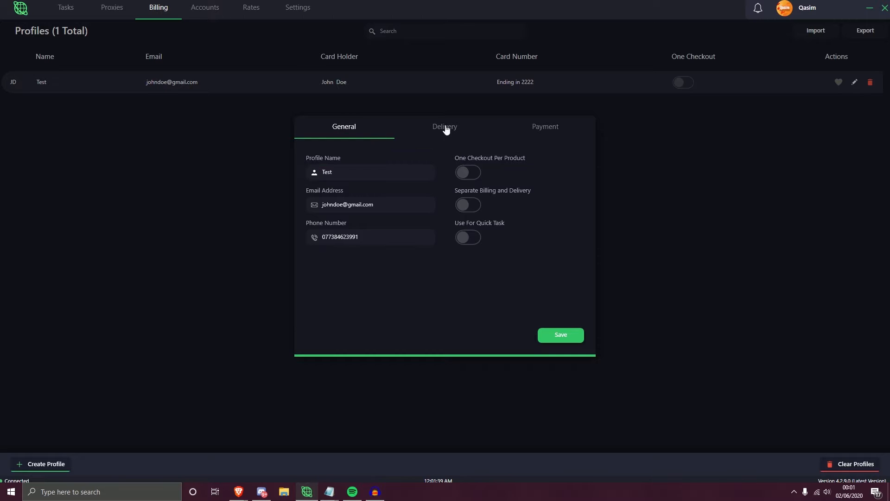
pyautogui.click(705, 166)
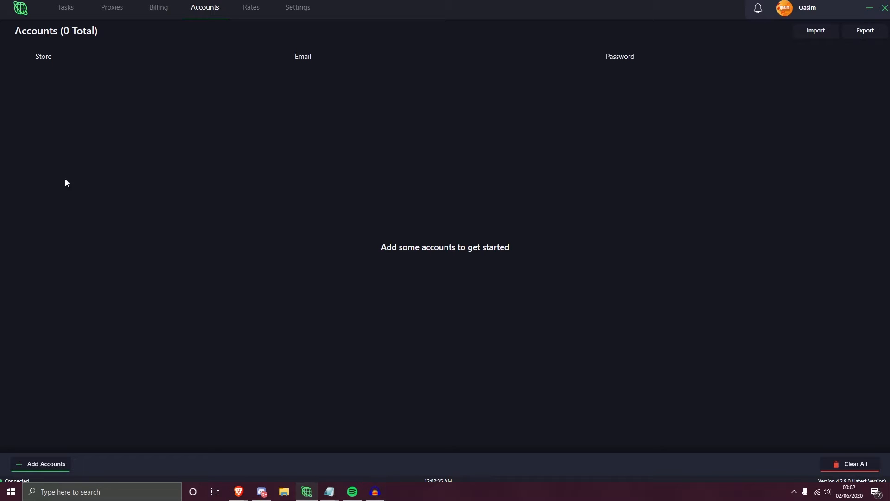
# - Open the form for adding store accounts and check its file import option and email:password entry area
pyautogui.click(28, 464)
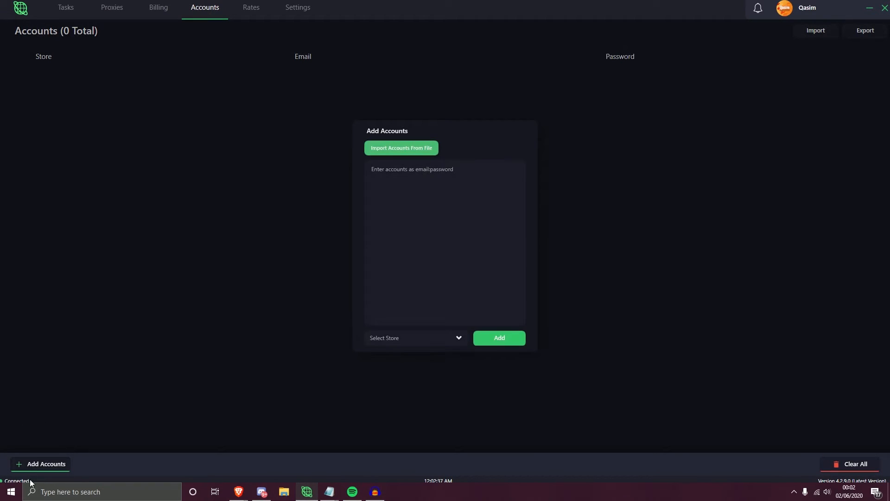
pyautogui.click(405, 167)
pyautogui.click(374, 149)
pyautogui.click(393, 173)
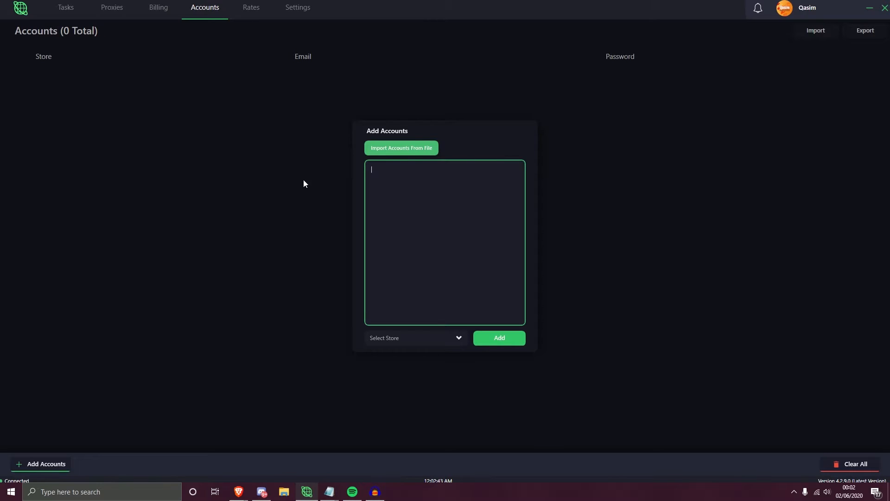
# - Look through the stores available for new accounts and try the form's Add action without entering an account
pyautogui.click(454, 341)
pyautogui.click(458, 338)
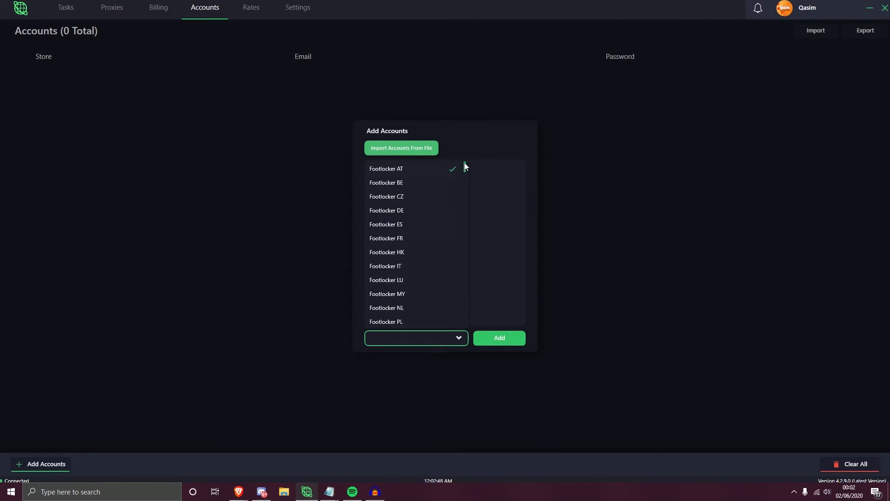
pyautogui.moveTo(465, 170); pyautogui.dragTo(461, 310)
pyautogui.click(483, 298)
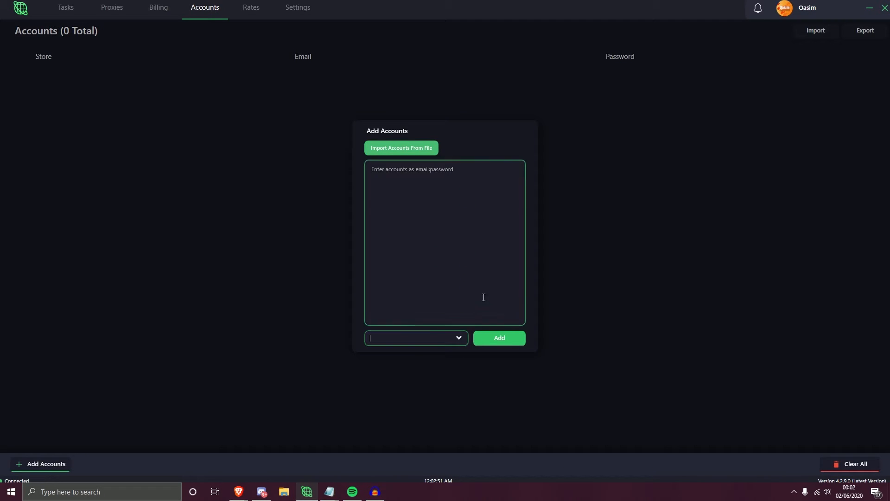
pyautogui.click(492, 342)
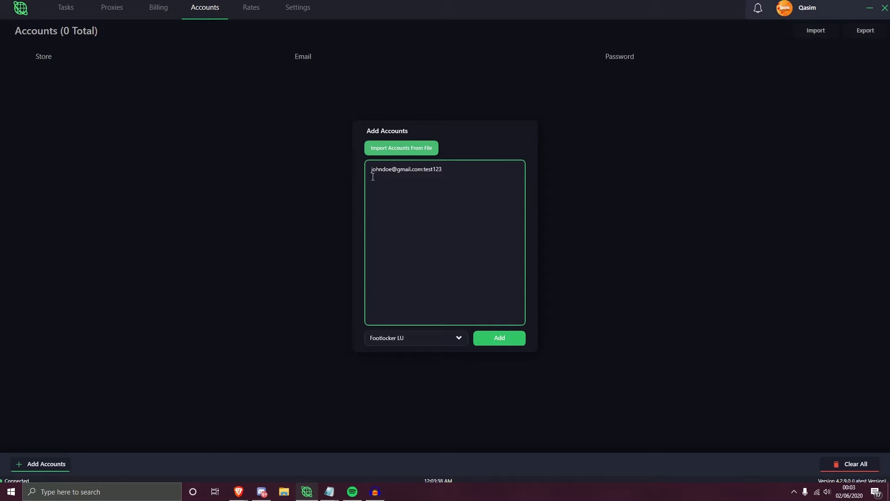
# - Check the entered account line and the Footlocker LU store choice, and add the account
pyautogui.moveTo(371, 169); pyautogui.dragTo(455, 173)
pyautogui.click(455, 173)
pyautogui.click(380, 337)
pyautogui.click(512, 346)
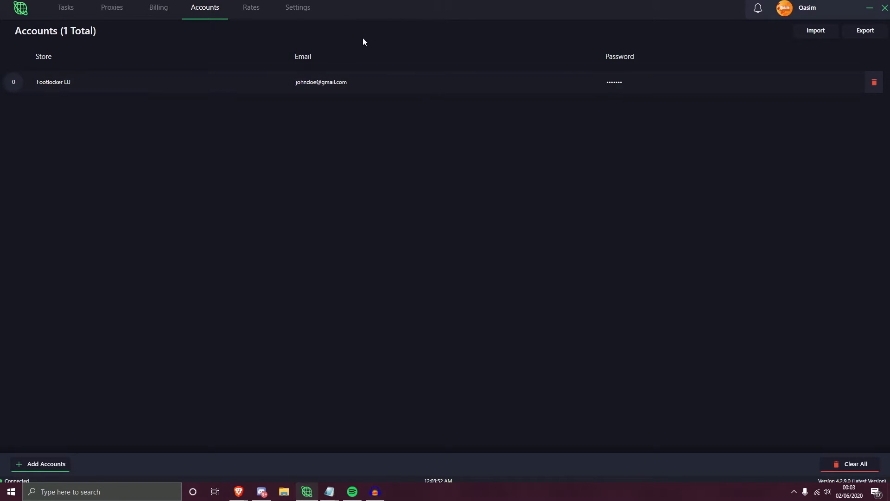
# - Check the actions available for the Footlocker LU account and dismiss them without deleting it
pyautogui.rightClick(625, 84)
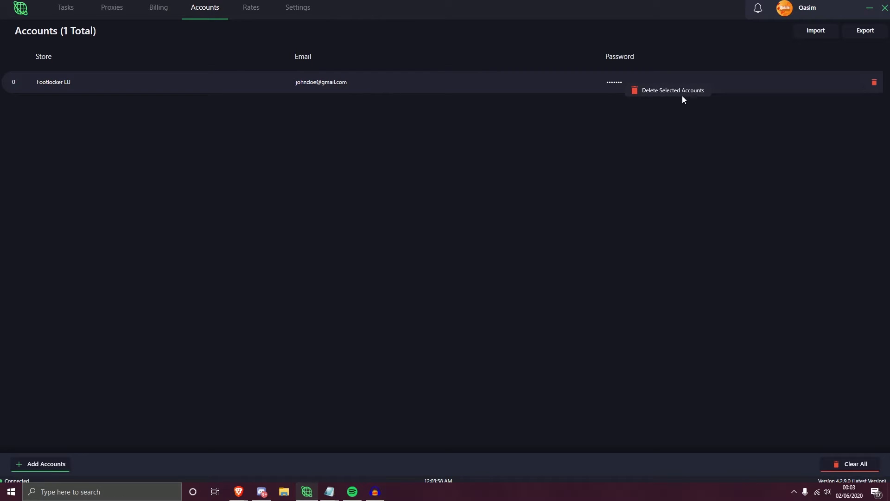
pyautogui.click(681, 207)
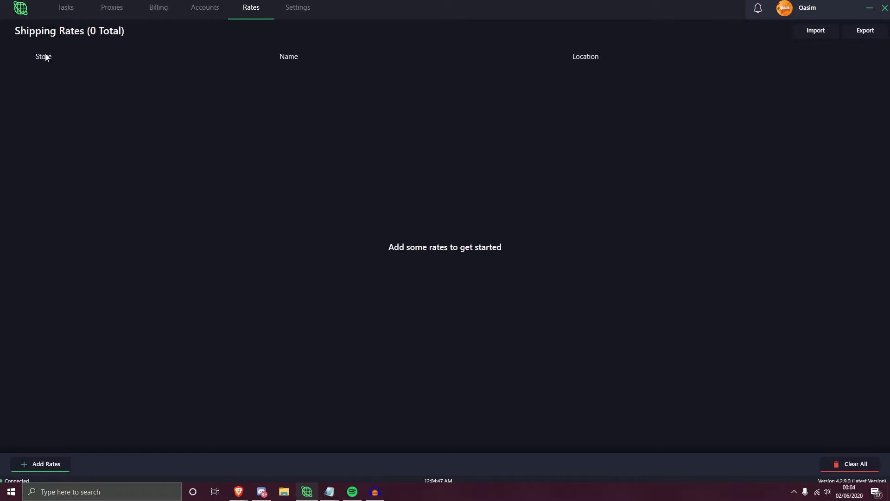
# - Open the form for adding shipping rates, look through the available stores and choose Concrete
pyautogui.click(26, 467)
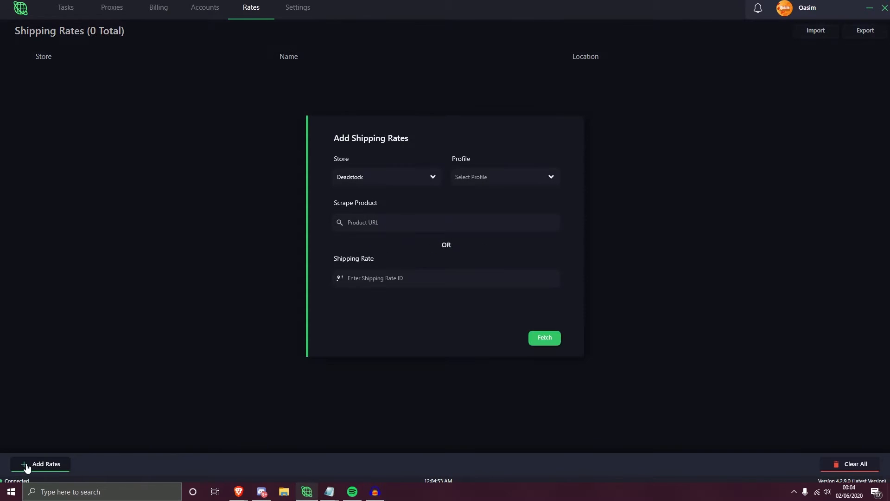
pyautogui.click(426, 184)
pyautogui.scroll(-3, 411, 223)
pyautogui.scroll(3, 411, 222)
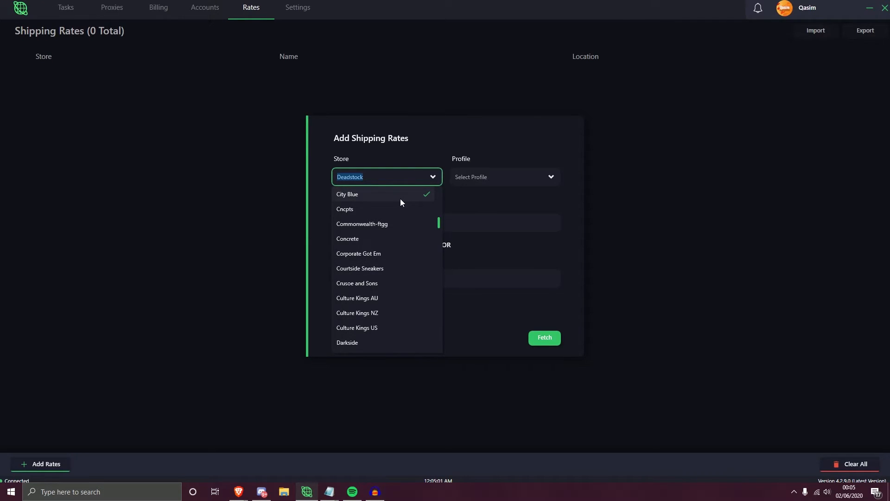
pyautogui.write('Concrete')
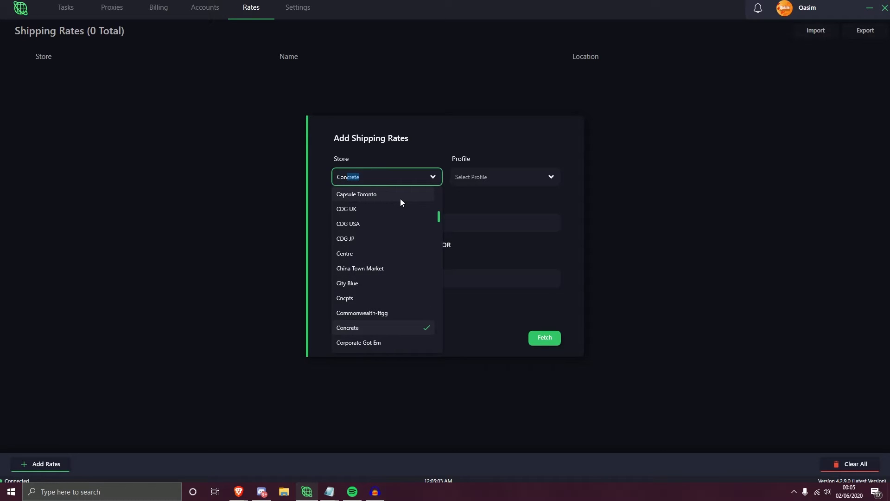
# - Check the profile choices and the product URL field in the shipping rates form
pyautogui.click(487, 195)
pyautogui.click(488, 179)
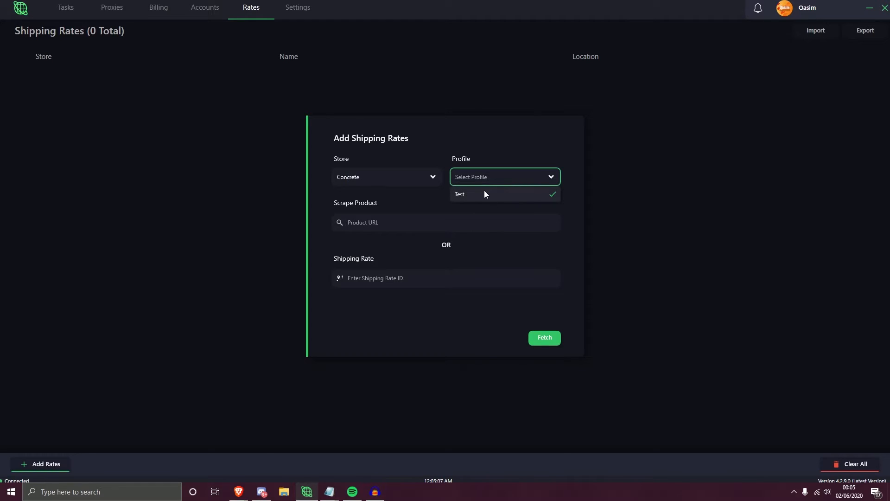
pyautogui.click(462, 176)
pyautogui.click(346, 218)
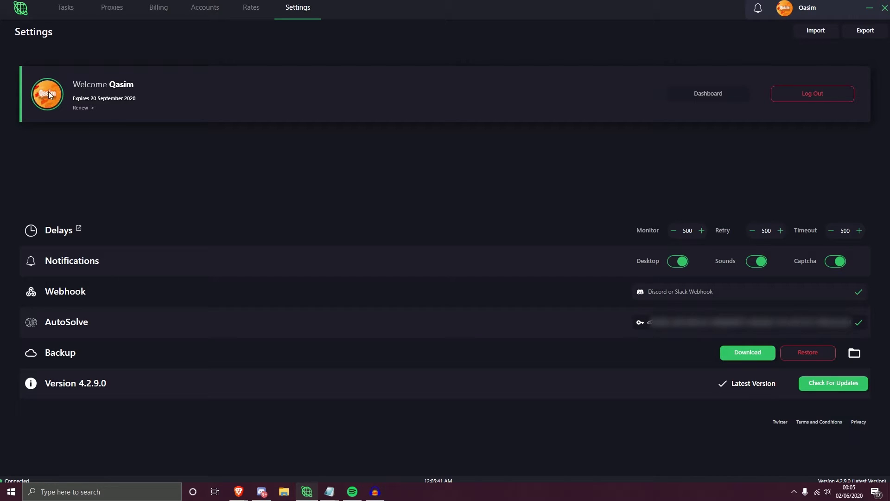
# - View the 6-month renewal payment form from the settings and dismiss it without paying
pyautogui.click(92, 109)
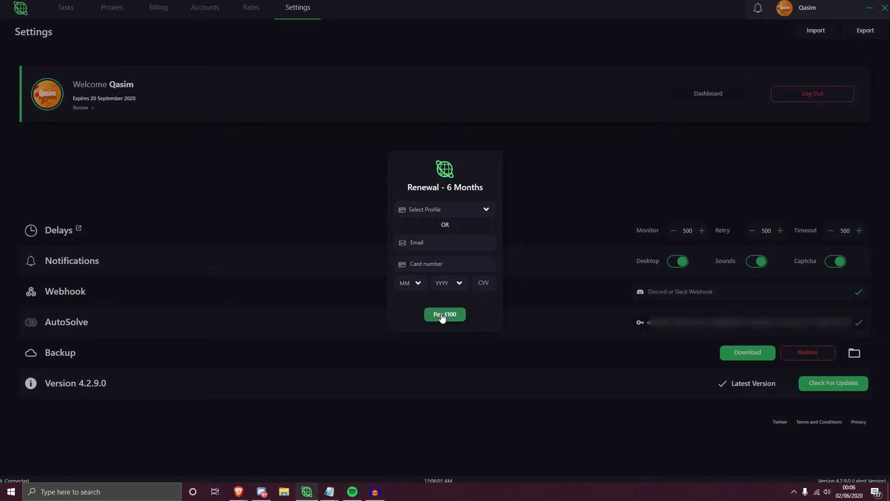
pyautogui.click(536, 171)
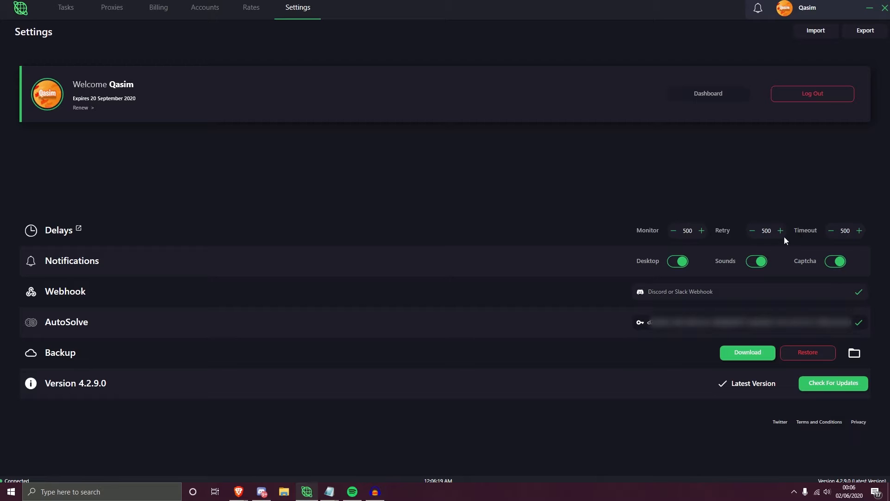
# - Pop out the delay controls as a floating window, reposition it over the account banner and close it
pyautogui.click(78, 228)
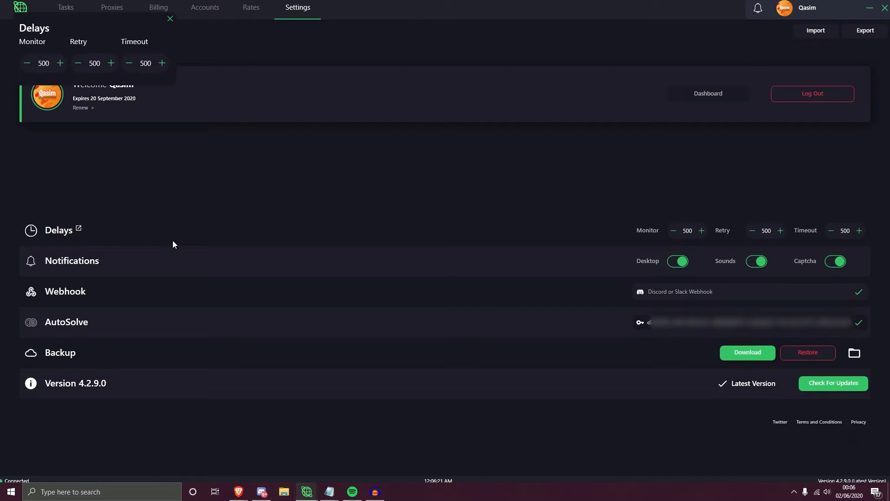
pyautogui.moveTo(110, 32); pyautogui.dragTo(461, 51)
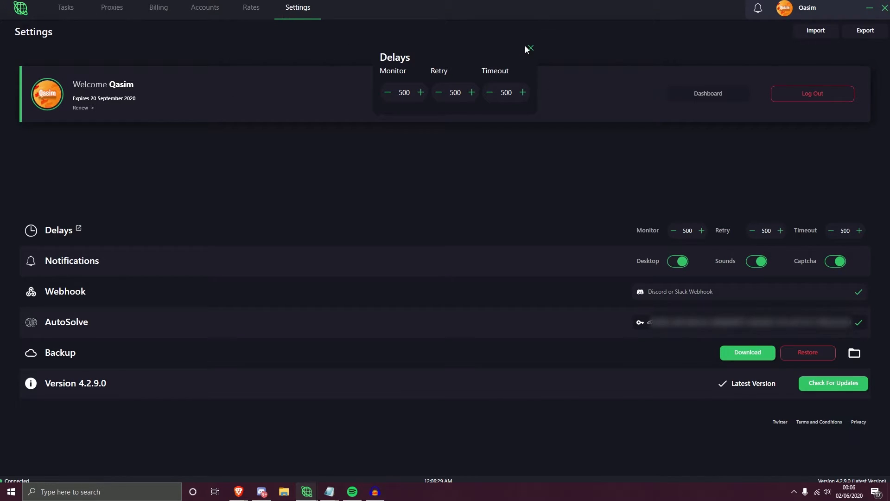
pyautogui.moveTo(496, 53); pyautogui.dragTo(484, 59)
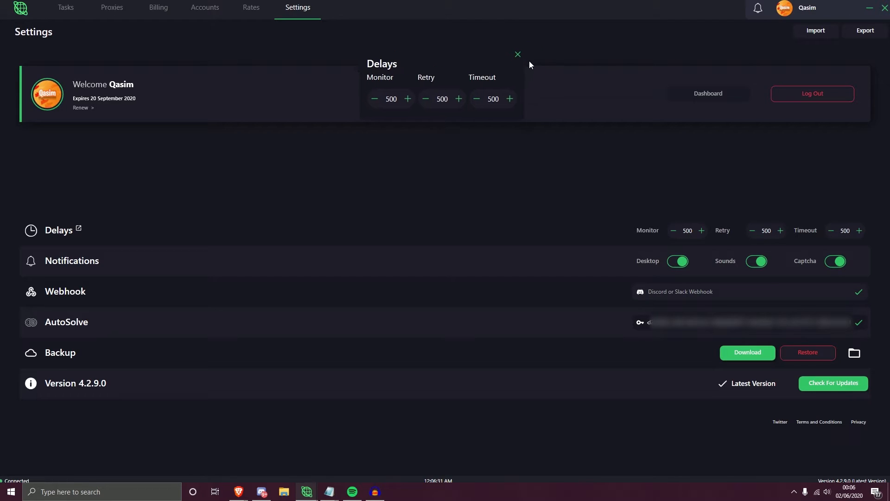
pyautogui.click(518, 55)
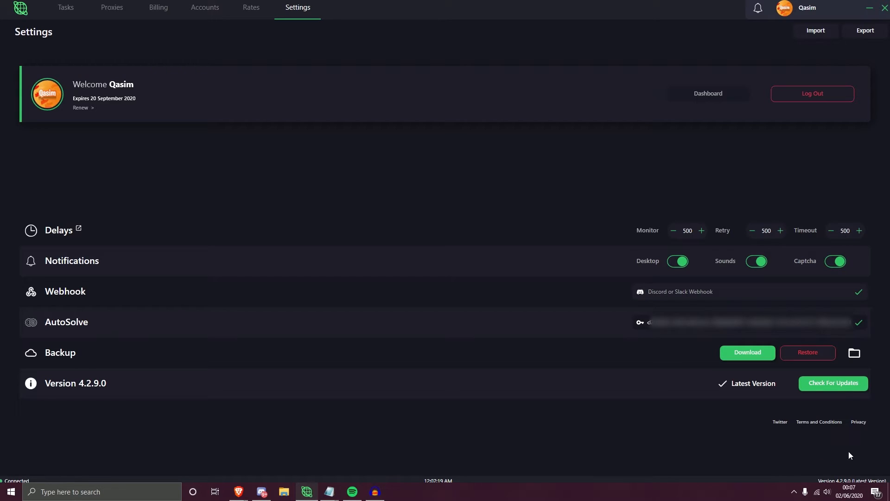
# - Try the desktop notifications toggle and the webhook field, and check for updates
pyautogui.click(679, 263)
pyautogui.click(678, 268)
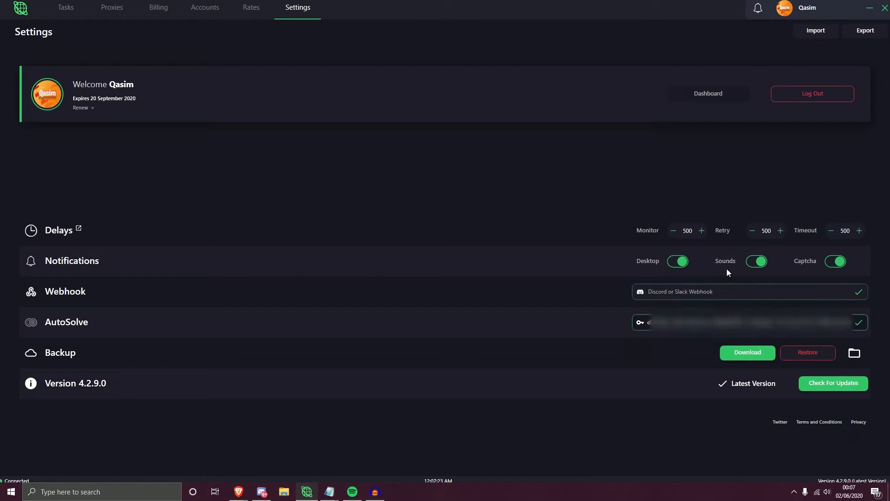
pyautogui.click(681, 291)
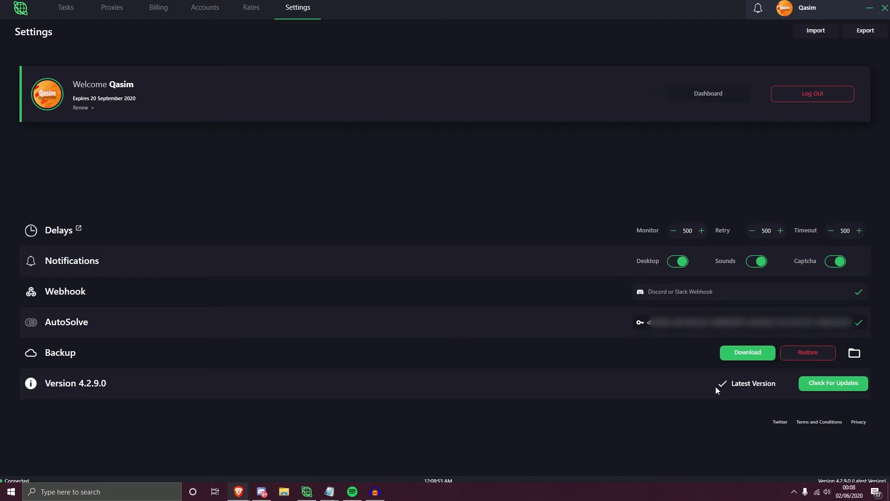
pyautogui.click(839, 387)
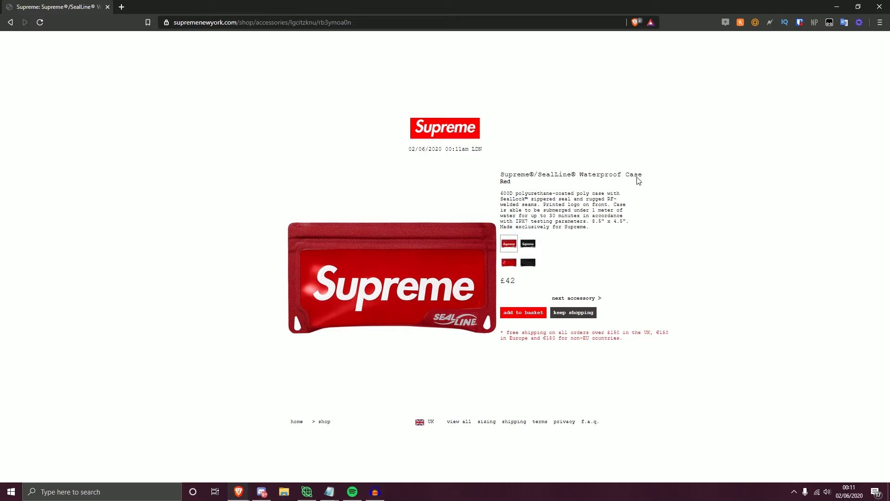
# - On the Supreme page in the browser, view the Waterproof Case in black, return to red and copy its product URL
pyautogui.click(527, 244)
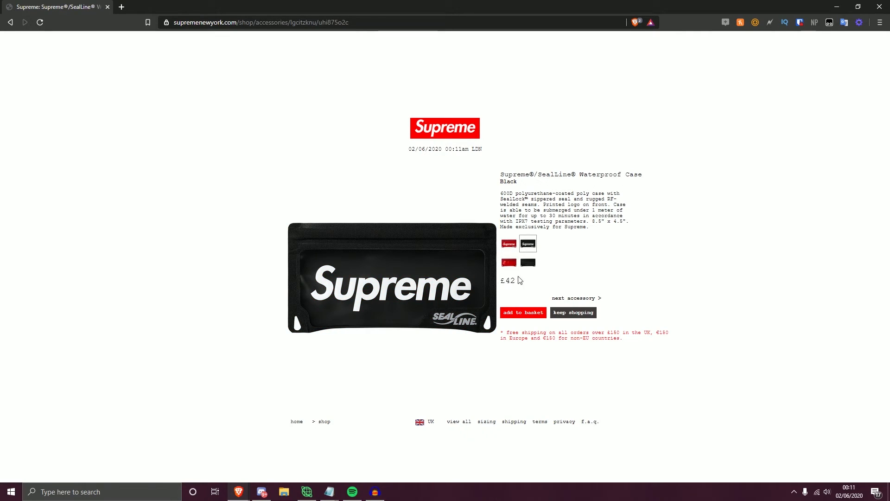
pyautogui.click(515, 250)
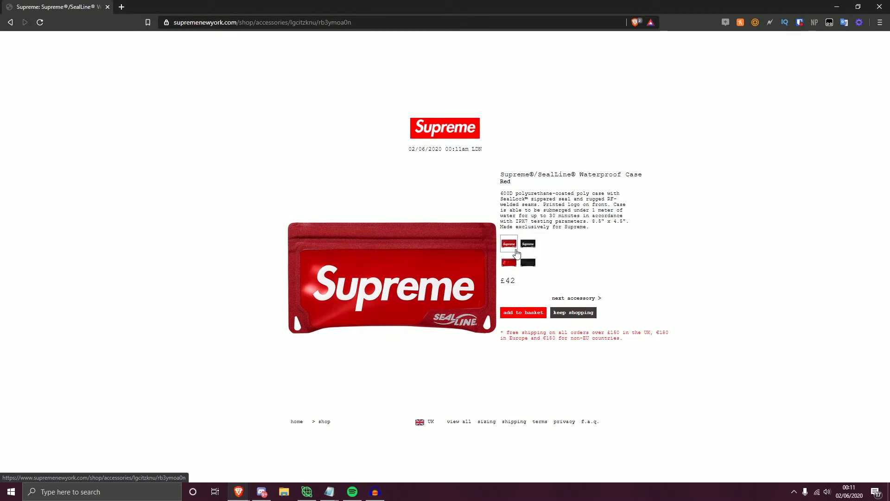
pyautogui.click(338, 24)
pyautogui.hotkey('ctrl', 'c')
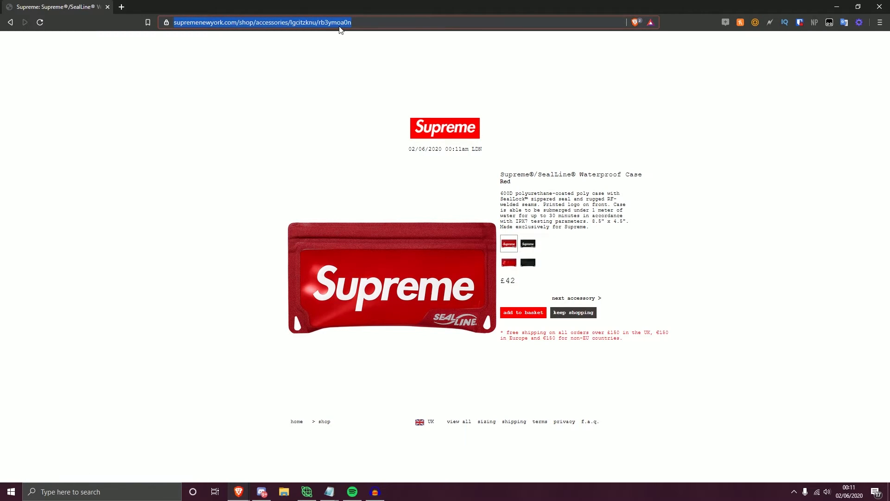
pyautogui.click(306, 162)
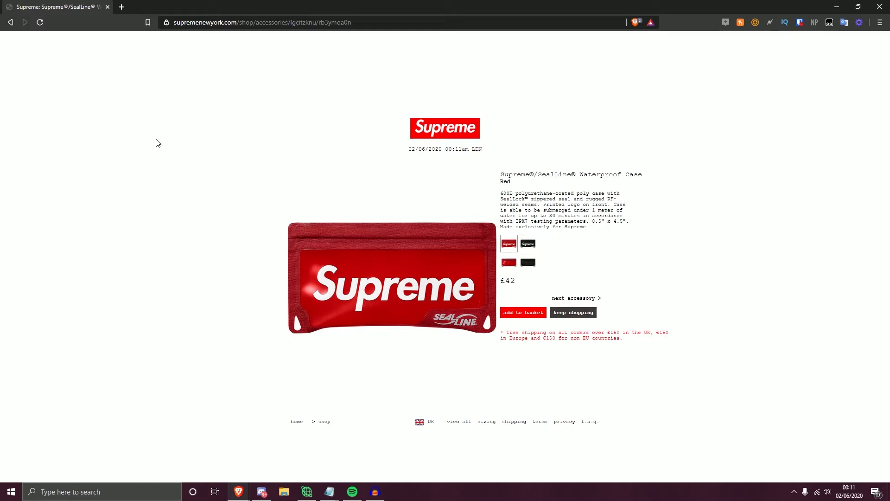
# - Switch to Cybersole, reopen the task creation form and limit the size selection to One Size
pyautogui.hotkey('alt', 'Tab')
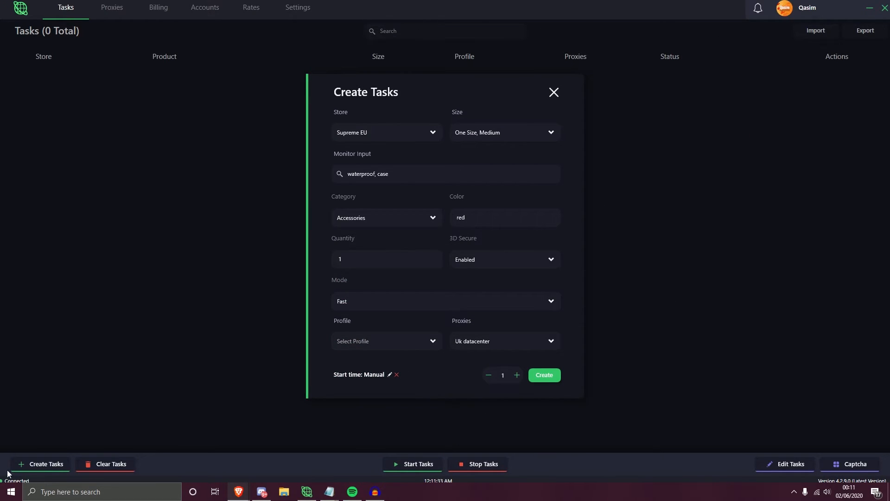
pyautogui.click(77, 429)
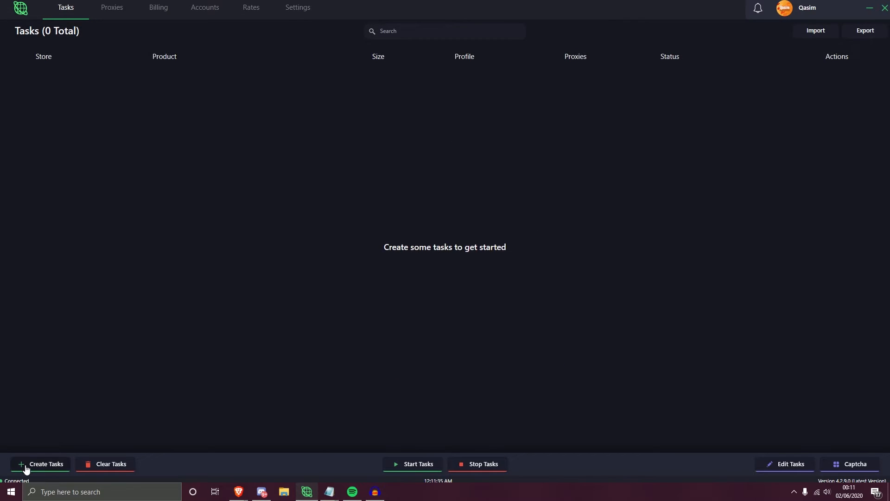
pyautogui.click(26, 465)
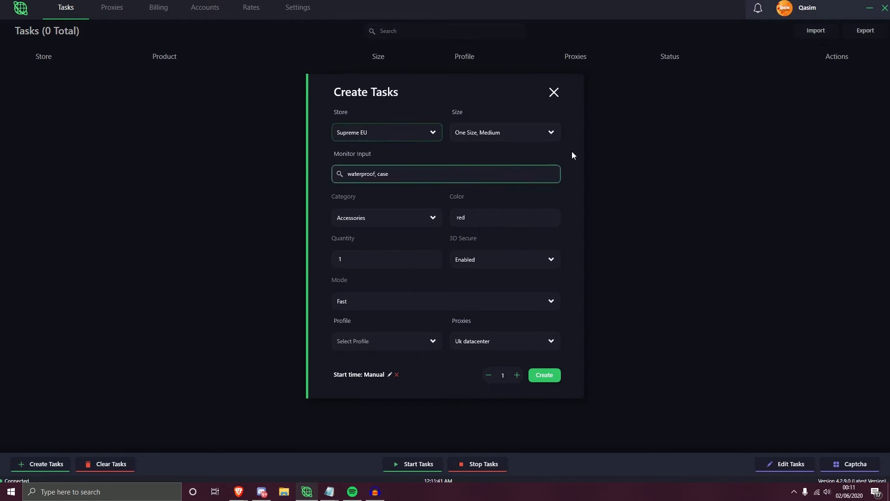
pyautogui.click(509, 132)
pyautogui.scroll(-18, 501, 195)
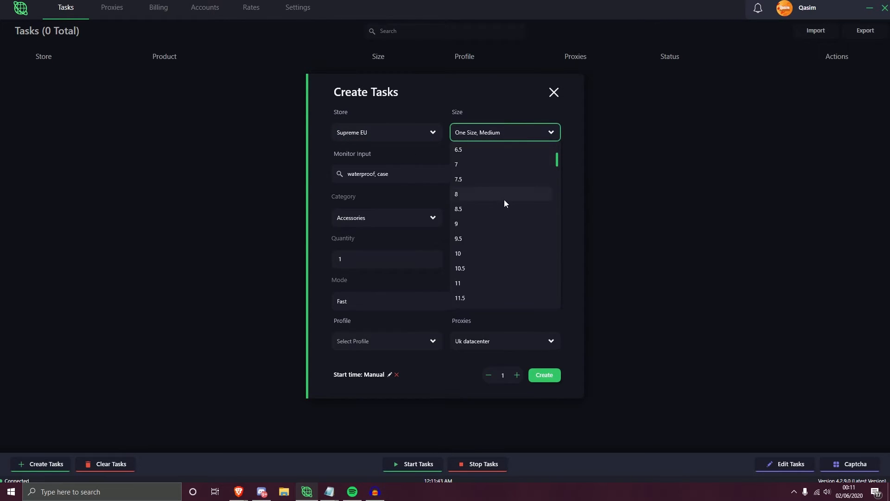
pyautogui.click(546, 297)
pyautogui.click(496, 104)
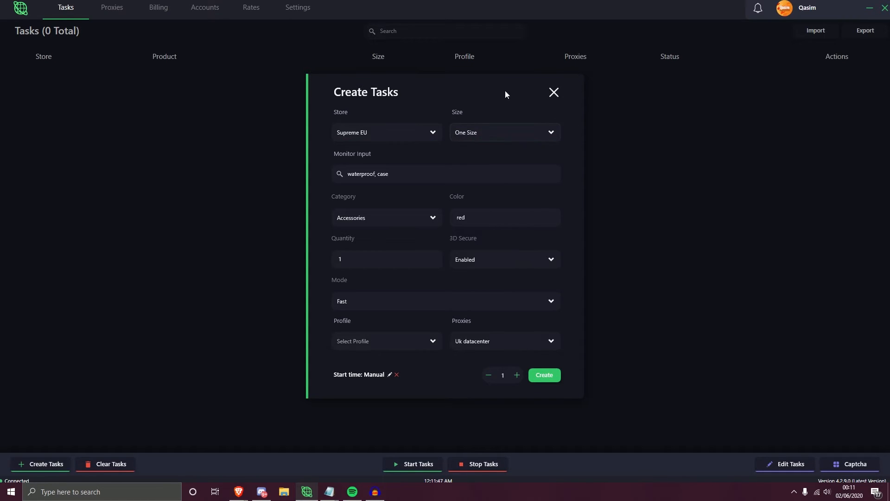
# - Try the red case's product URL as the monitor input, and restore the keywords "waterproof, case"
pyautogui.click(413, 174)
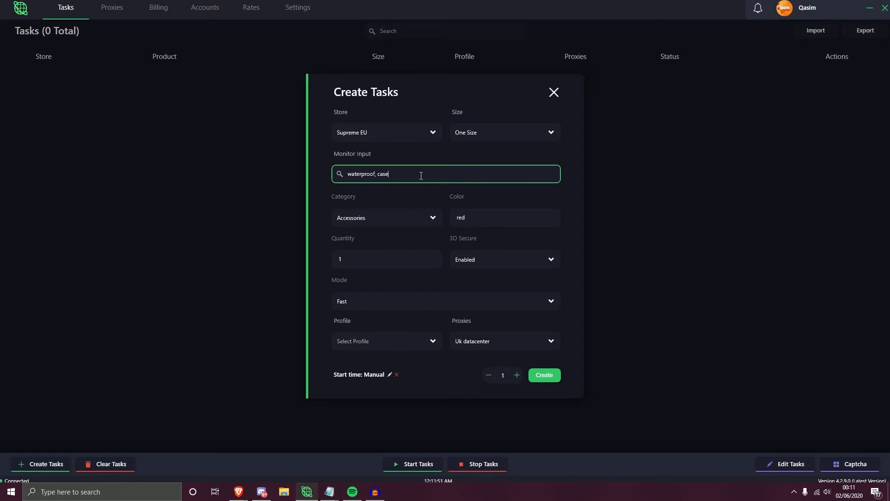
pyautogui.hotkey('ctrl', 'a')
pyautogui.hotkey('ctrl', 'v')
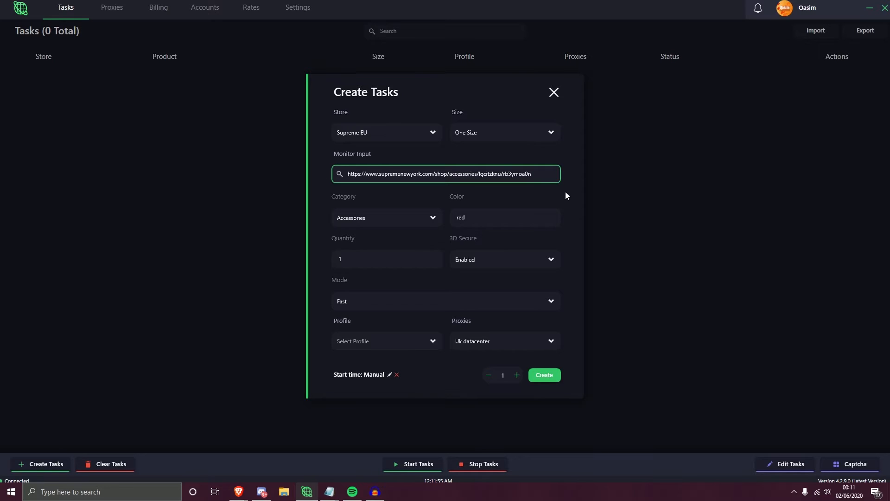
pyautogui.hotkey('ctrl', 'a')
pyautogui.press('BackSpace')
pyautogui.hotkey('ctrl', 'z')
pyautogui.hotkey('ctrl', 'z')
pyautogui.click(538, 169)
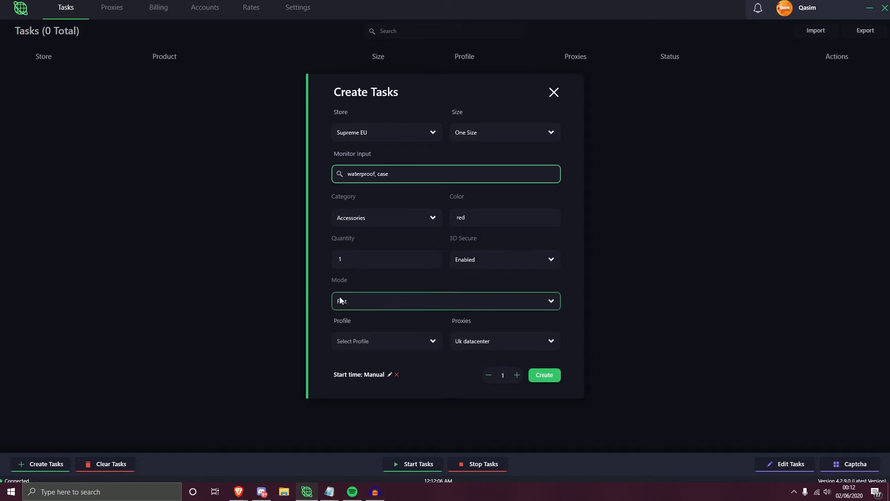
# - Select the Uk datacenter proxies and the Test profile, and create one Supreme EU task
pyautogui.click(494, 338)
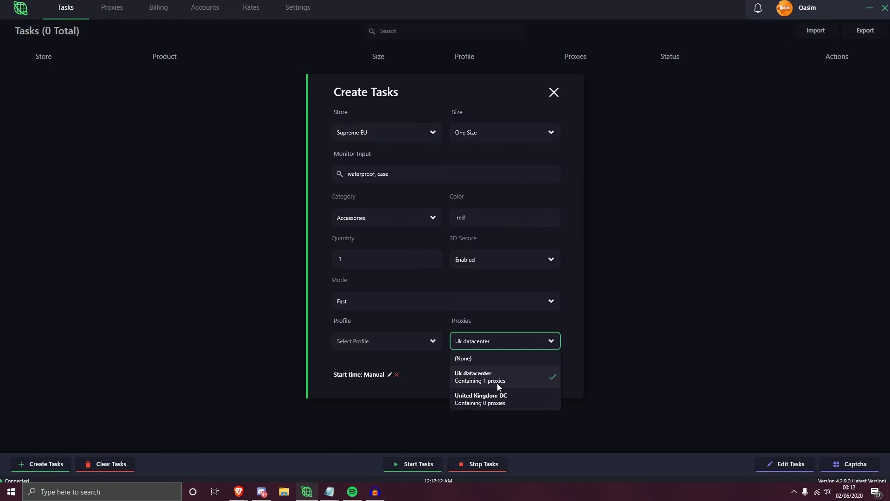
pyautogui.click(484, 379)
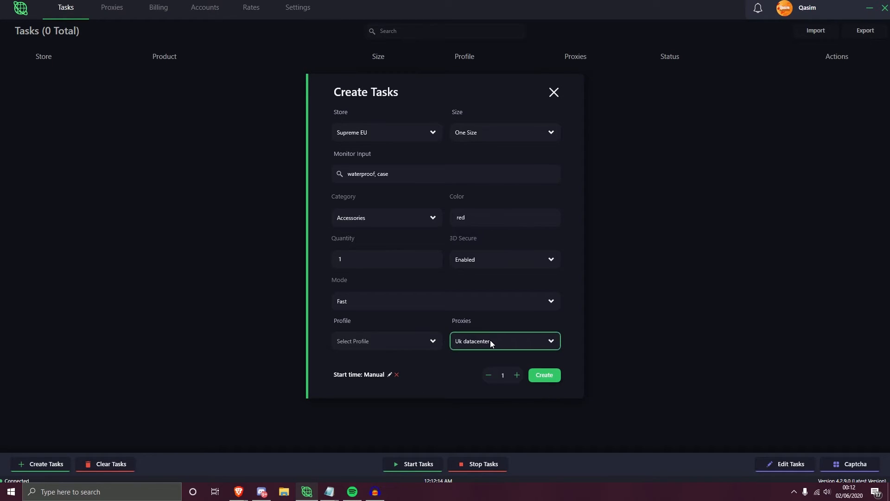
pyautogui.click(432, 341)
pyautogui.click(544, 376)
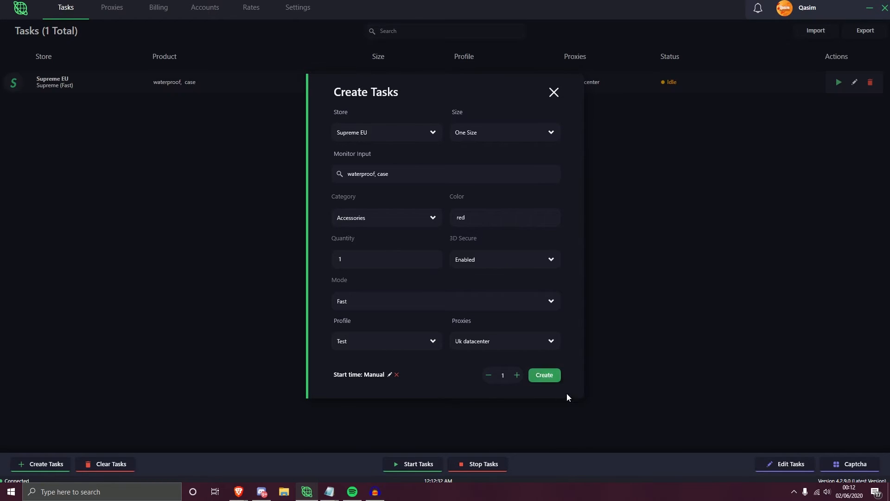
# - Check the start time picker without scheduling a time, and close the task creation form
pyautogui.click(390, 374)
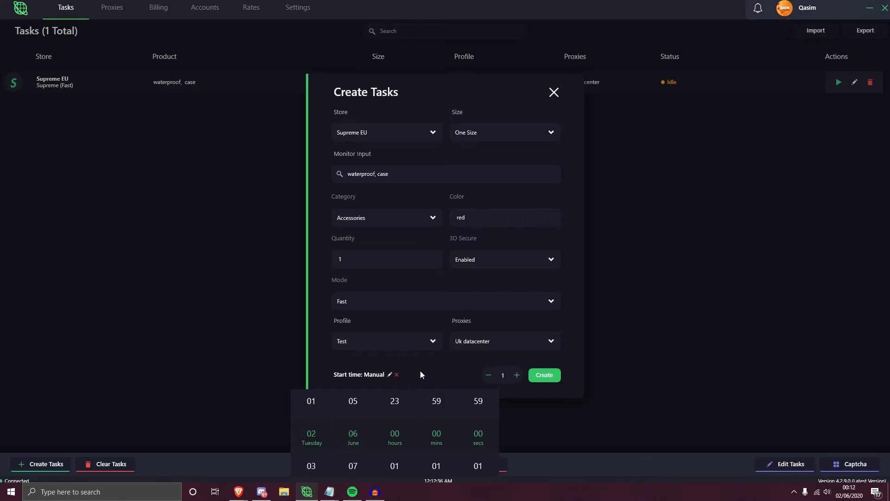
pyautogui.click(528, 392)
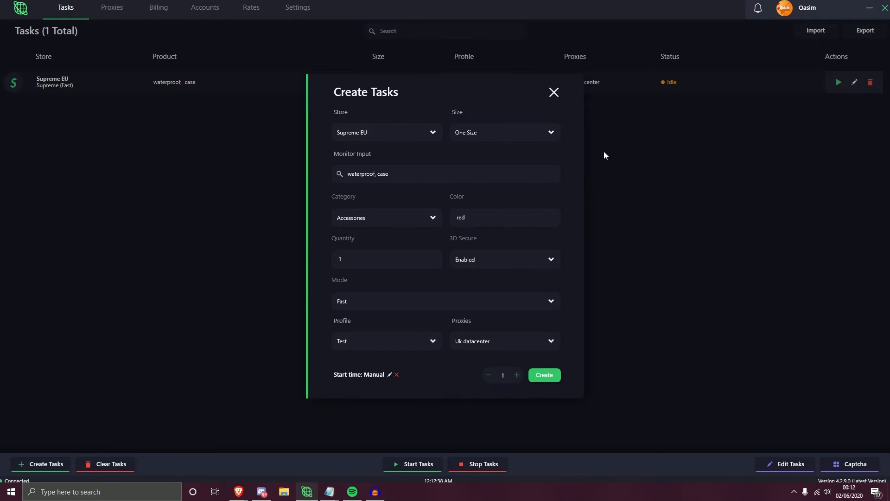
pyautogui.click(631, 128)
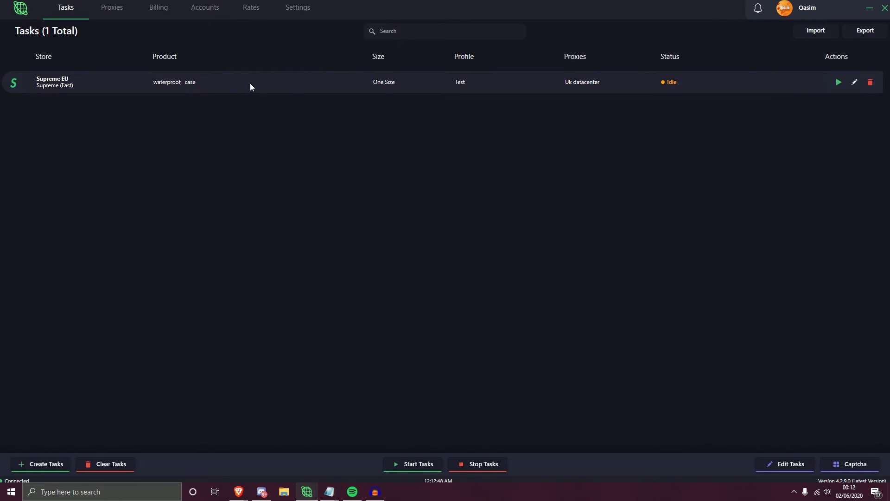
# - Clone the Supreme EU task and delete the copy
pyautogui.rightClick(296, 80)
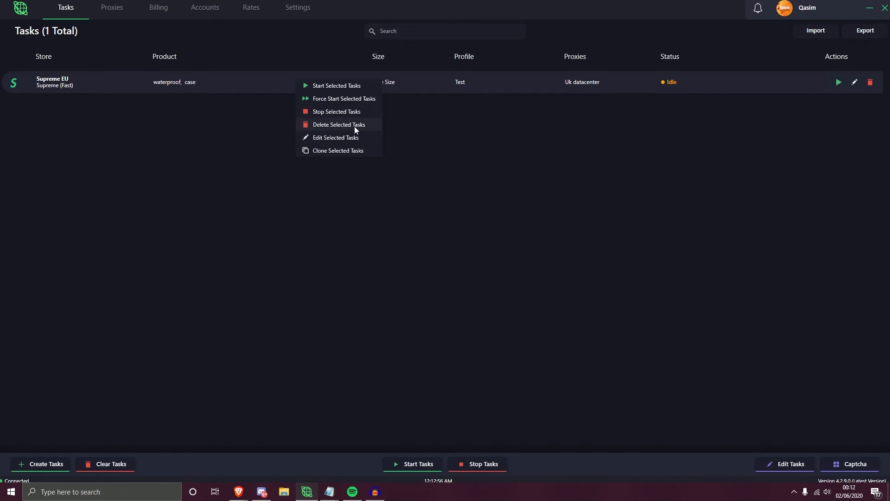
pyautogui.click(333, 149)
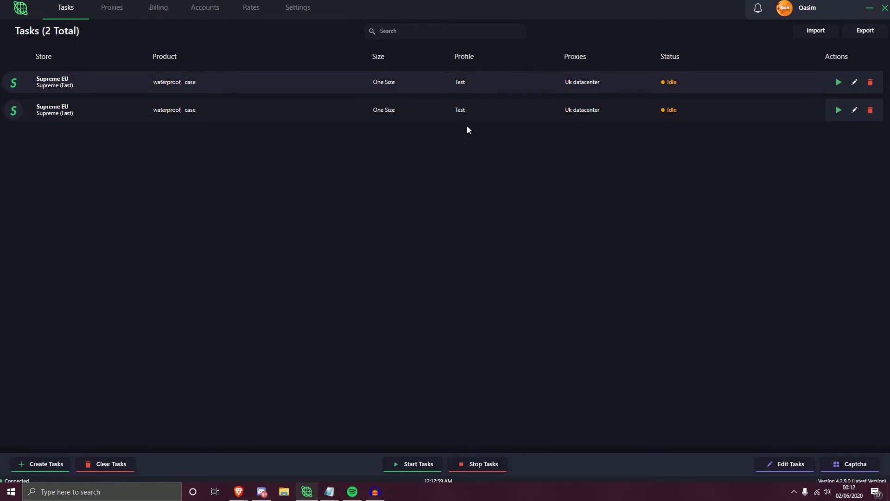
pyautogui.rightClick(312, 117)
pyautogui.click(340, 159)
# - Open the Supreme EU task for editing, check its monitor input, and save the task with the keywords "waterproof, case"
pyautogui.rightClick(323, 83)
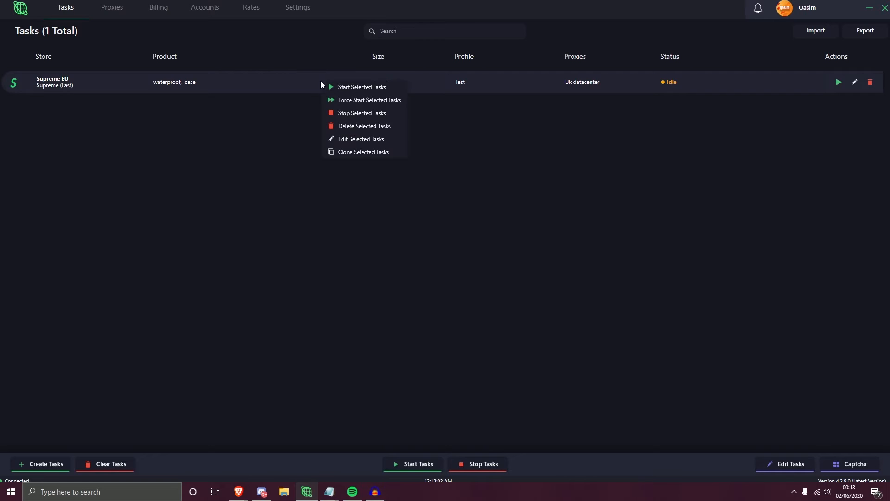
pyautogui.click(340, 141)
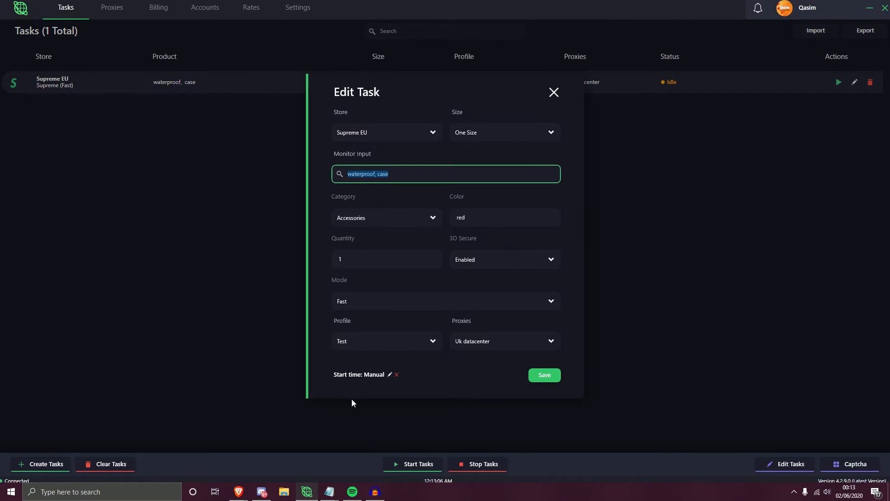
pyautogui.click(527, 171)
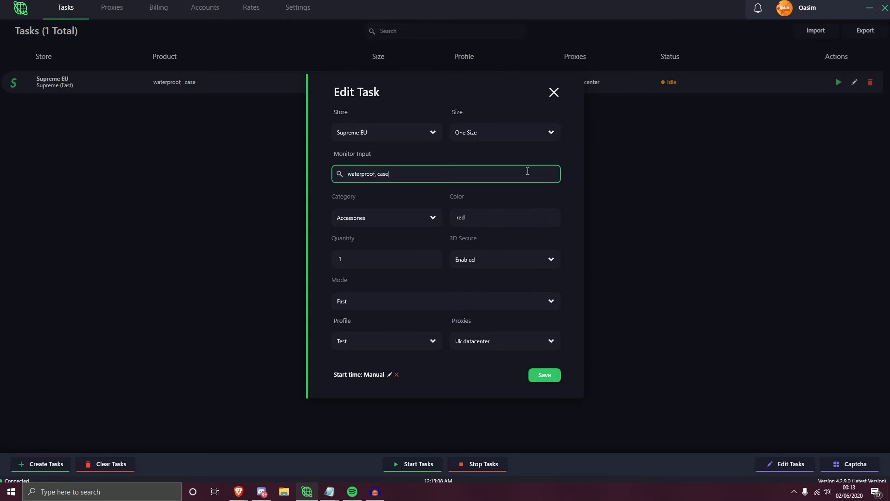
pyautogui.click(531, 371)
pyautogui.rightClick(252, 82)
pyautogui.click(286, 140)
pyautogui.click(482, 169)
pyautogui.click(556, 375)
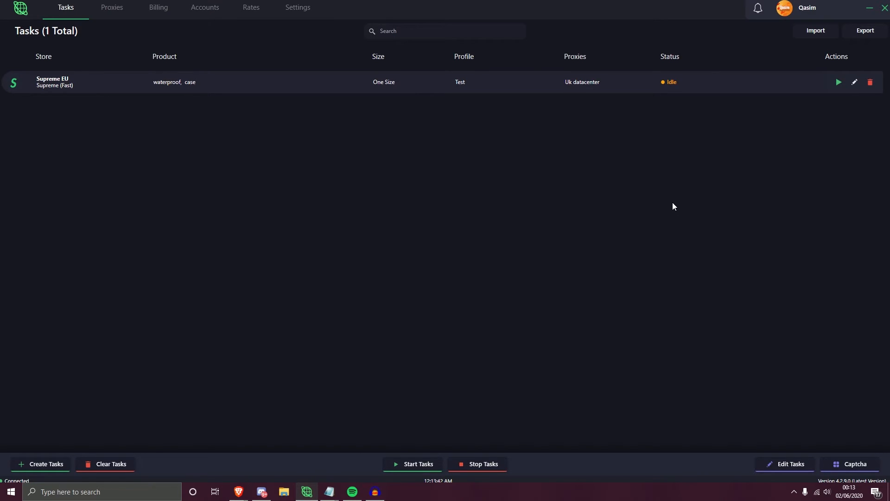
# - Start the Supreme EU task, move the Captcha Queue window clear of the task's status, and close the queue
pyautogui.click(838, 83)
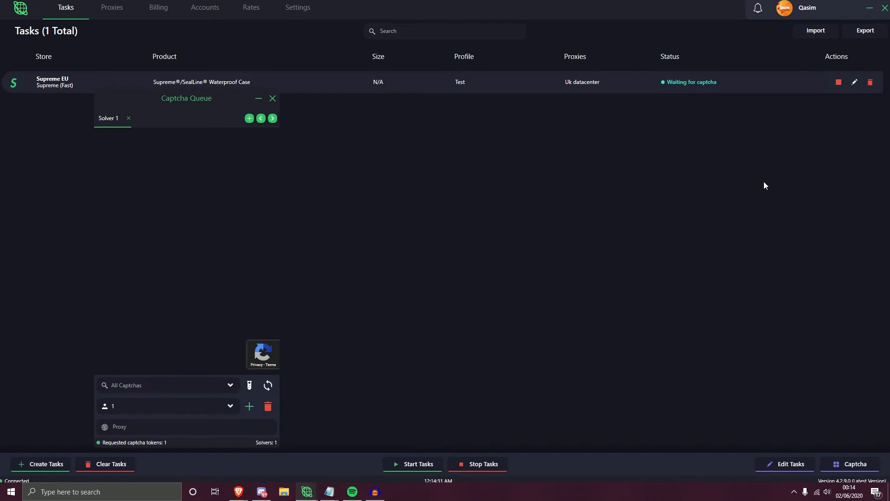
pyautogui.moveTo(197, 98); pyautogui.dragTo(491, 98)
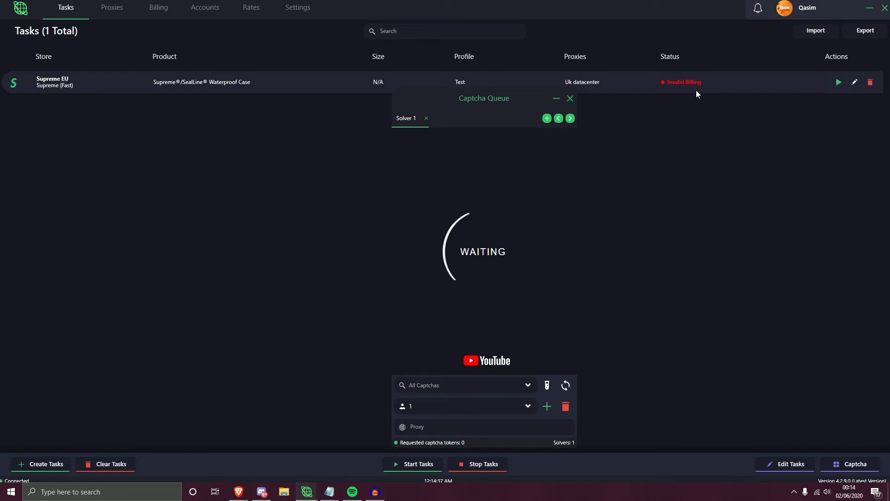
pyautogui.moveTo(481, 97); pyautogui.dragTo(222, 64)
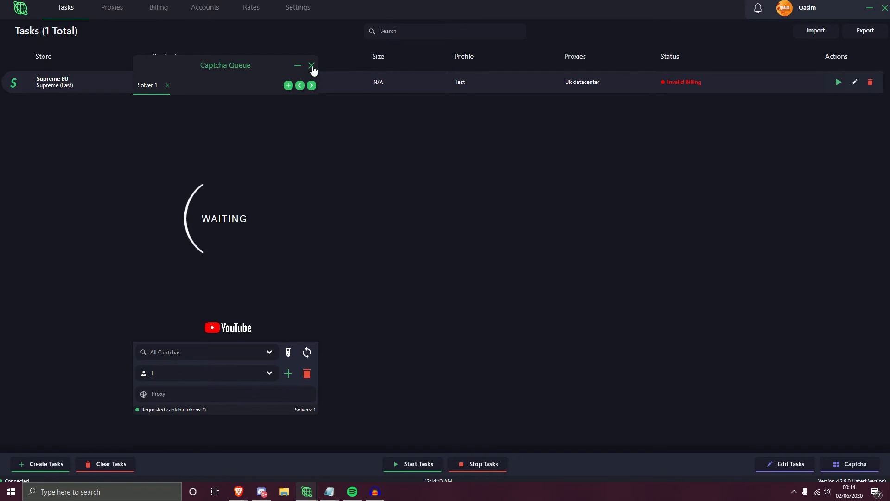
pyautogui.moveTo(246, 66); pyautogui.dragTo(268, 69)
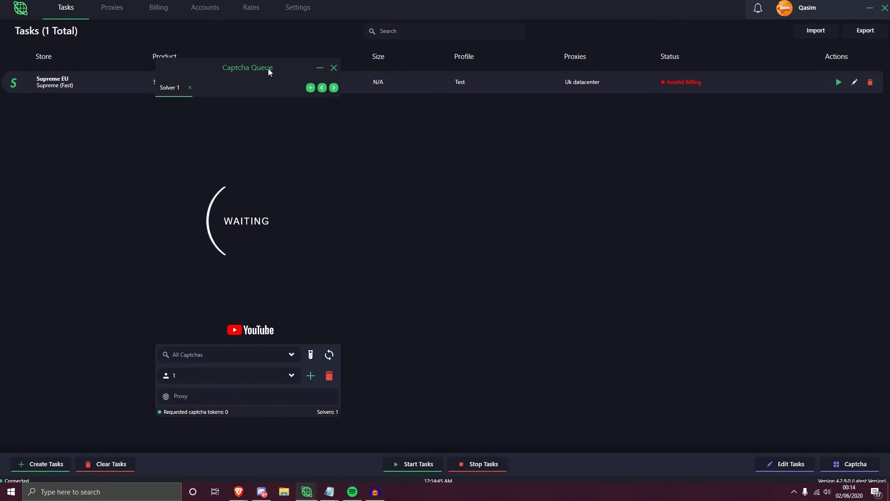
pyautogui.click(333, 67)
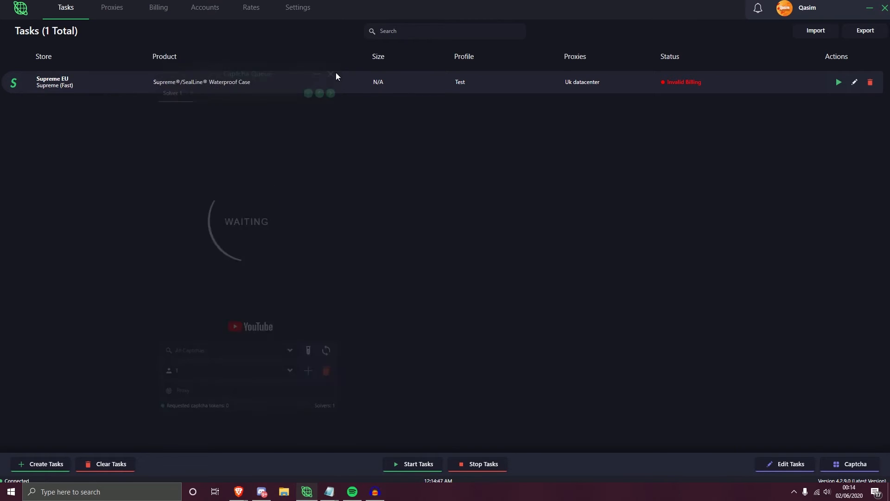
# - Reopen the Captcha Queue and set Solver 1 to handle only Supreme captchas
pyautogui.click(842, 464)
pyautogui.moveTo(260, 66); pyautogui.dragTo(209, 53)
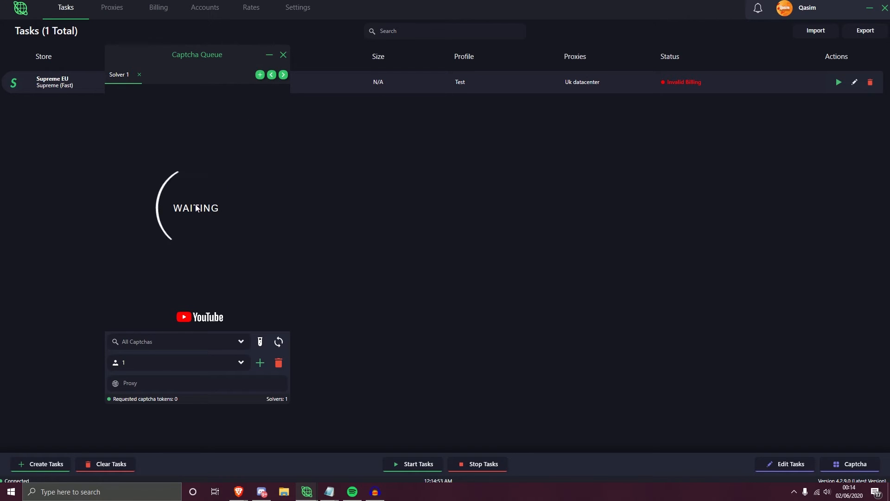
pyautogui.click(241, 344)
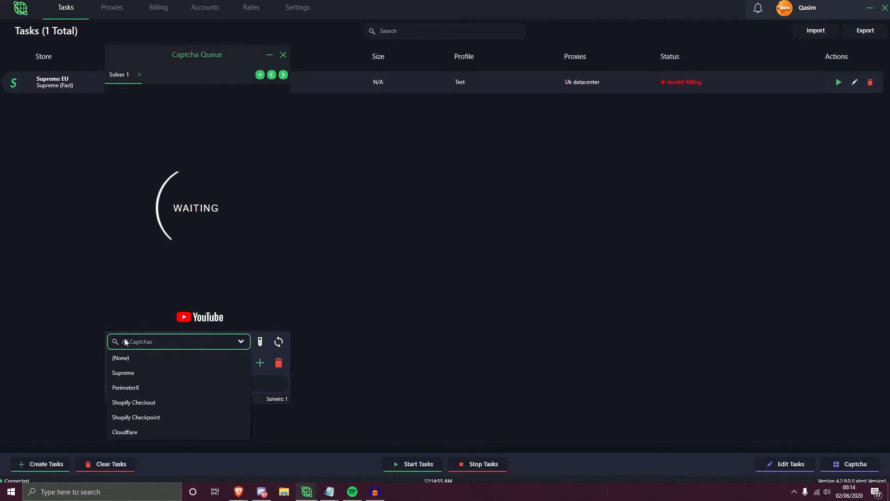
pyautogui.click(124, 374)
pyautogui.click(126, 387)
pyautogui.click(137, 402)
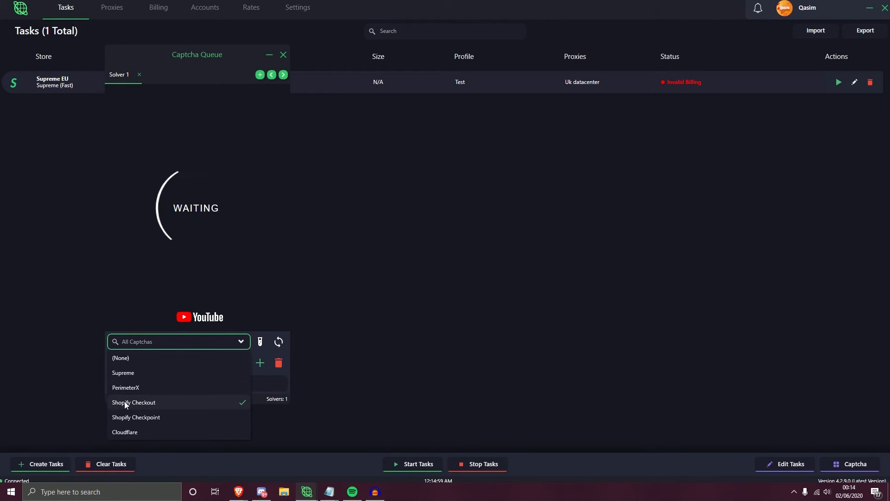
pyautogui.click(131, 419)
pyautogui.click(147, 432)
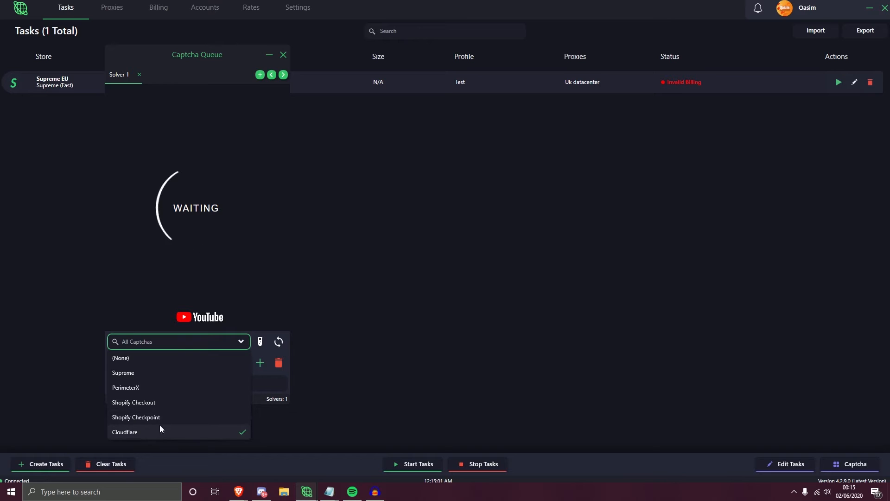
pyautogui.click(134, 376)
# - Check the solver's saved Google accounts and the Add Google Account sign-in window without adding an account
pyautogui.click(134, 363)
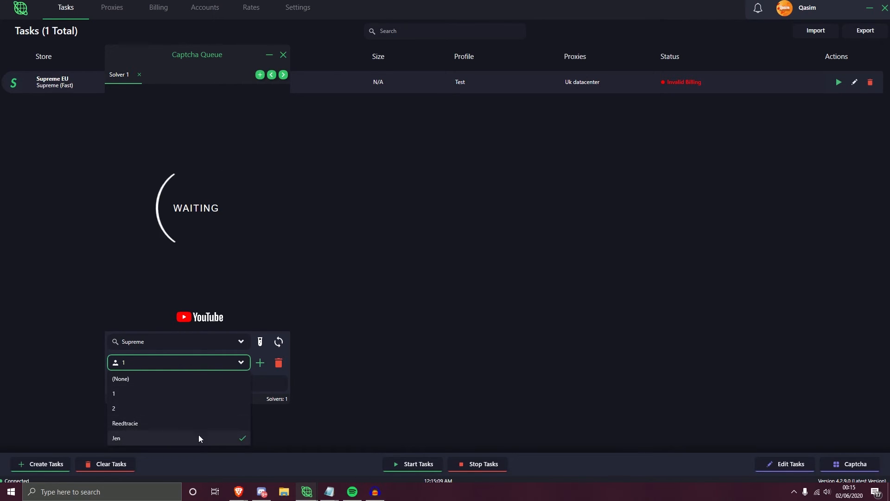
pyautogui.click(257, 350)
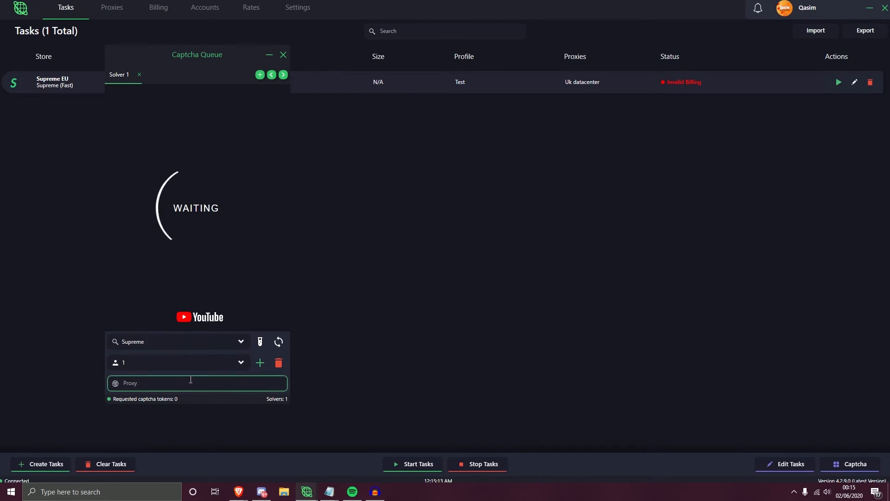
pyautogui.click(260, 363)
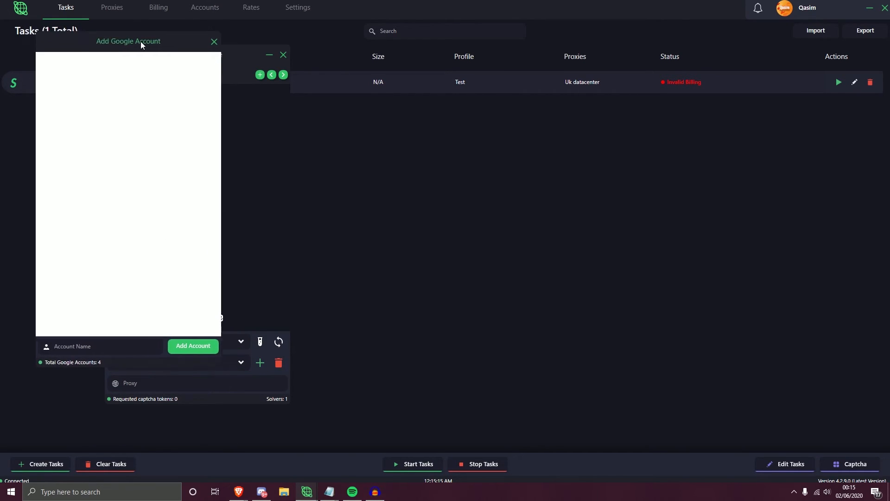
pyautogui.moveTo(132, 35); pyautogui.dragTo(431, 45)
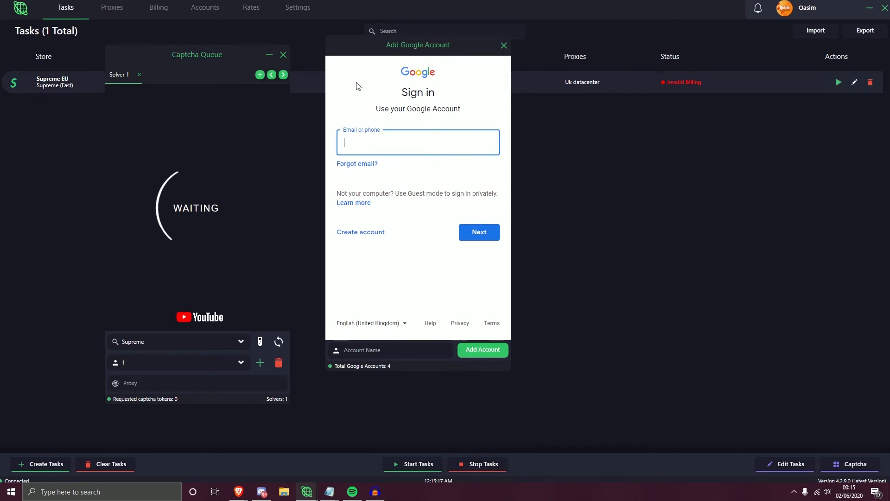
pyautogui.click(504, 44)
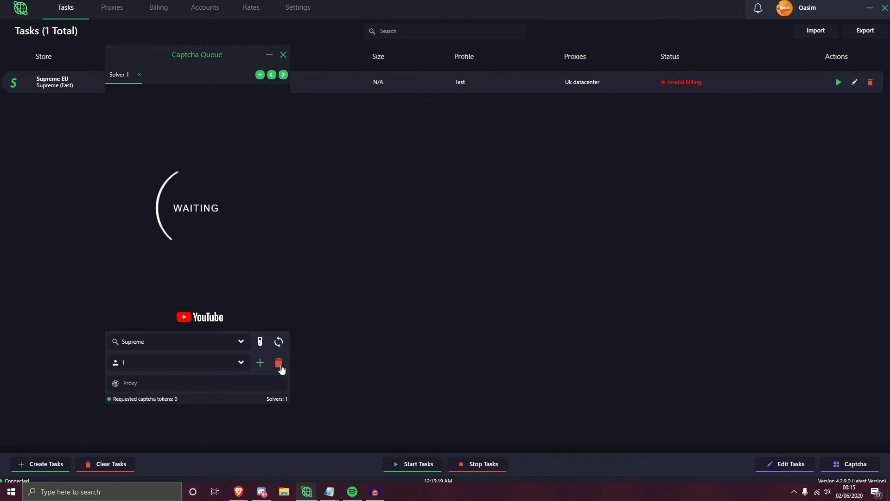
# - Select Google account 1 for Solver 1, run a test captcha, and reset the solver
pyautogui.click(238, 362)
pyautogui.click(162, 394)
pyautogui.click(260, 344)
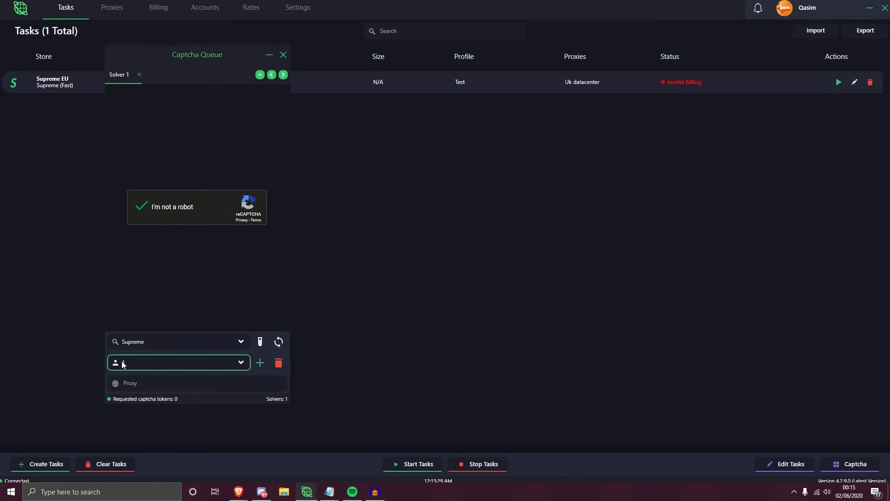
pyautogui.click(279, 342)
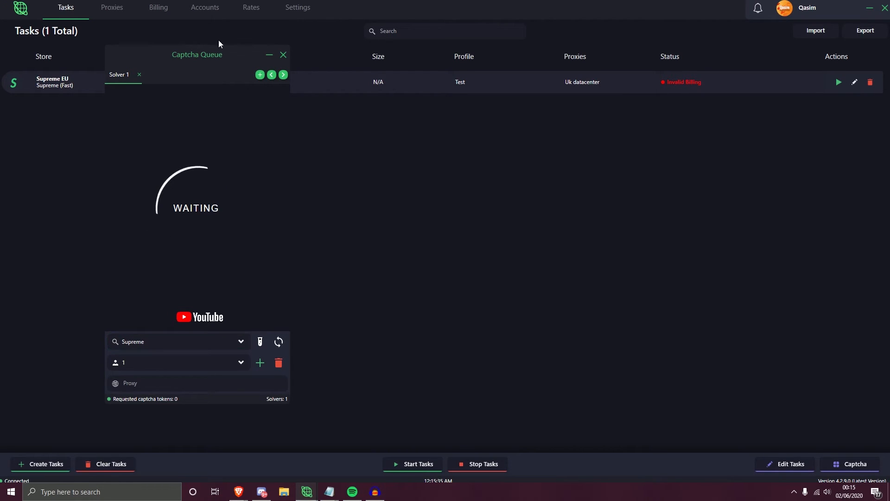
# - Look through YouTube inside Solver 1, reset the solver, and check its proxy field
pyautogui.scroll(-4, 211, 213)
pyautogui.scroll(5, 211, 213)
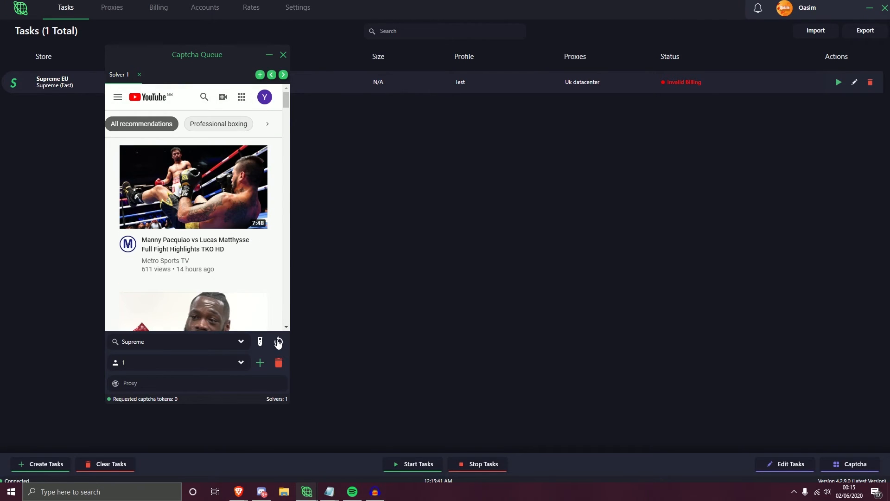
pyautogui.click(278, 342)
pyautogui.click(247, 383)
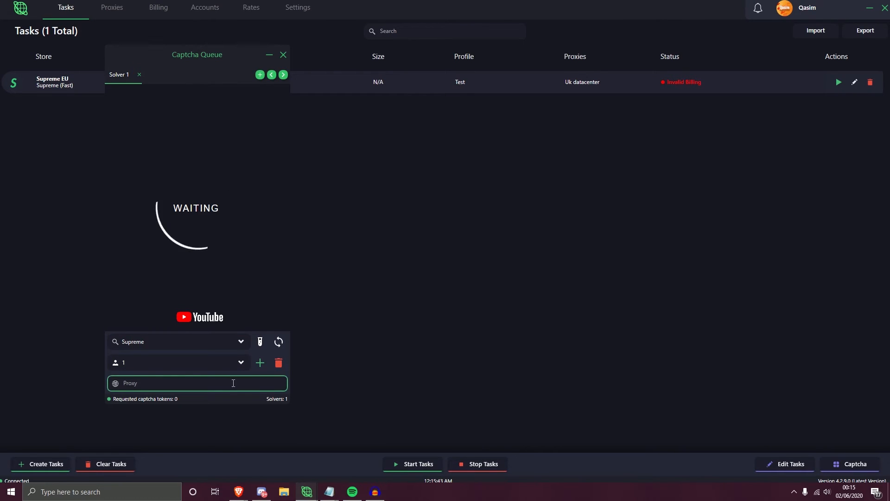
pyautogui.click(135, 384)
# - Add a second captcha solver, check its Google account choices, and switch back and forth between the two solvers
pyautogui.click(261, 75)
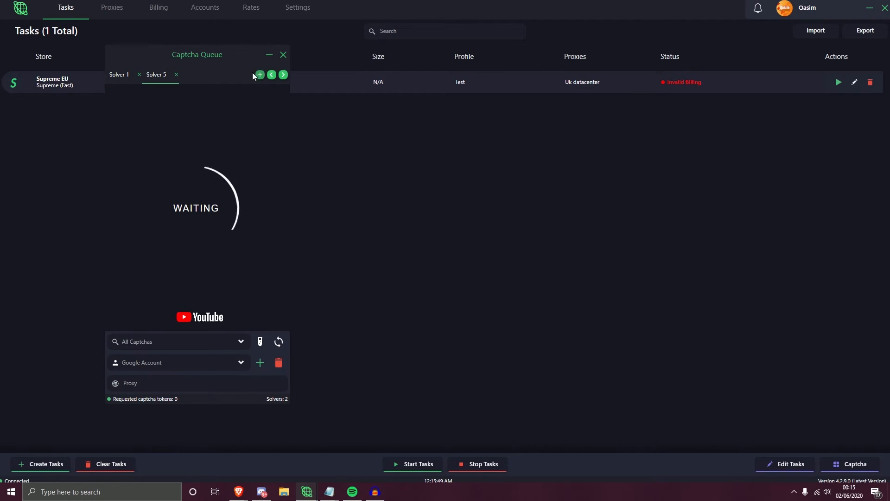
pyautogui.click(150, 366)
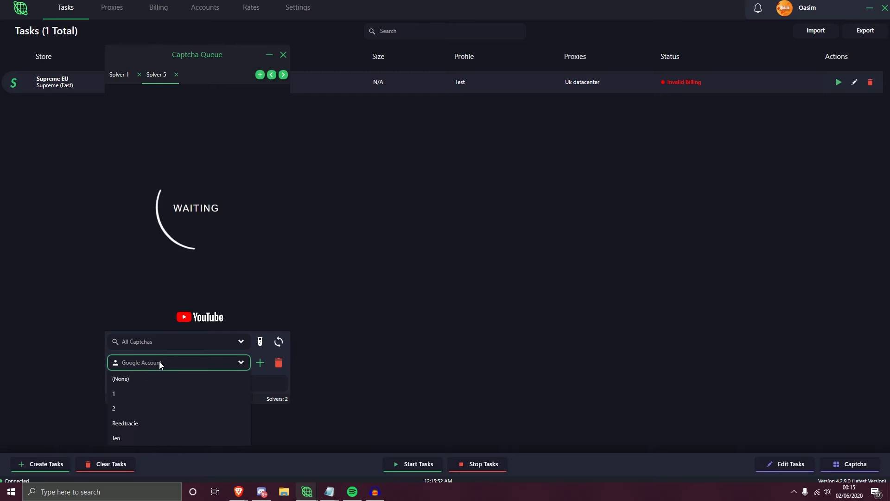
pyautogui.click(236, 277)
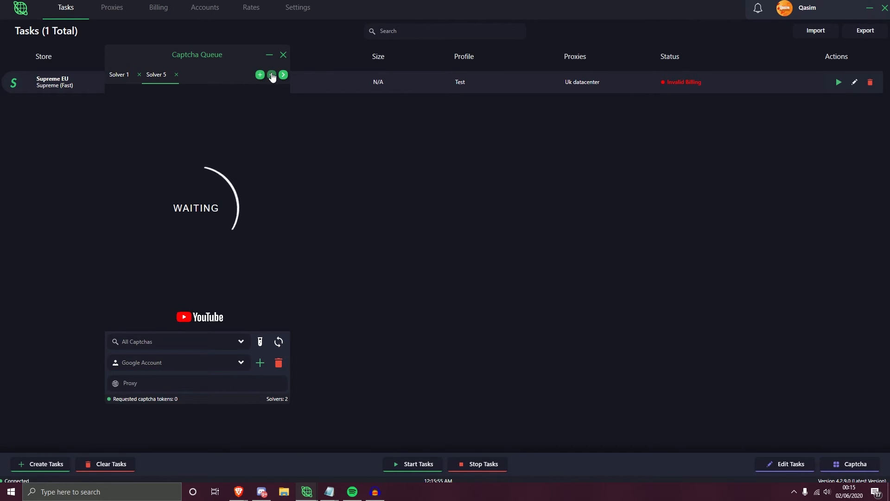
pyautogui.click(272, 75)
pyautogui.click(283, 75)
pyautogui.click(272, 75)
pyautogui.click(283, 75)
# - Detach the second solver into its own window, arrange it beside Solver 1, and close the detached window
pyautogui.moveTo(165, 77); pyautogui.dragTo(429, 90)
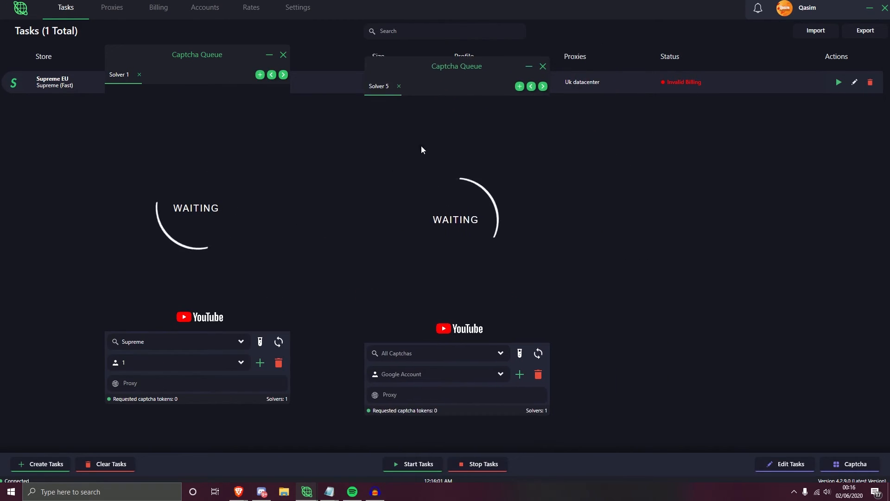
pyautogui.moveTo(460, 66); pyautogui.dragTo(424, 50)
pyautogui.moveTo(236, 50); pyautogui.dragTo(240, 54)
pyautogui.moveTo(379, 52); pyautogui.dragTo(354, 56)
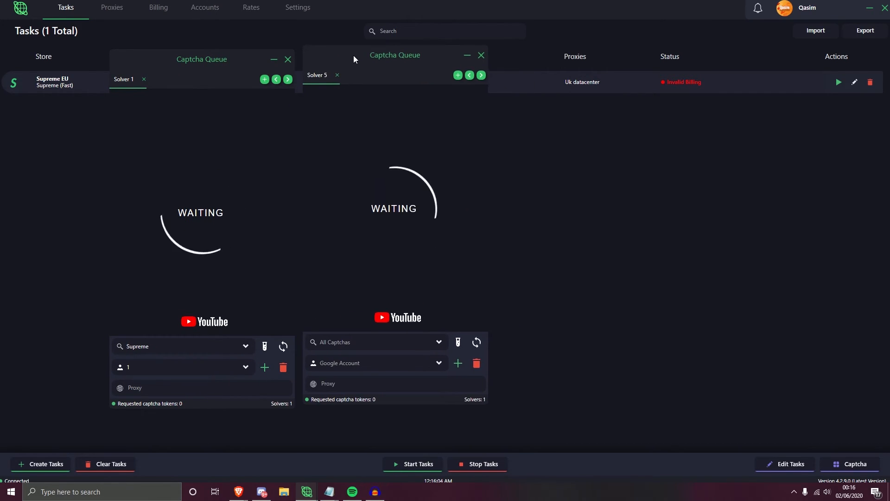
pyautogui.click(482, 58)
pyautogui.moveTo(229, 56)
pyautogui.mouseDown()
pyautogui.moveTo(216, 70)
pyautogui.moveTo(254, 73)
pyautogui.moveTo(194, 63)
pyautogui.moveTo(242, 48)
pyautogui.mouseUp()
# - Start the Supreme EU task again and bring the Captcha Queue window to the front
pyautogui.click(838, 82)
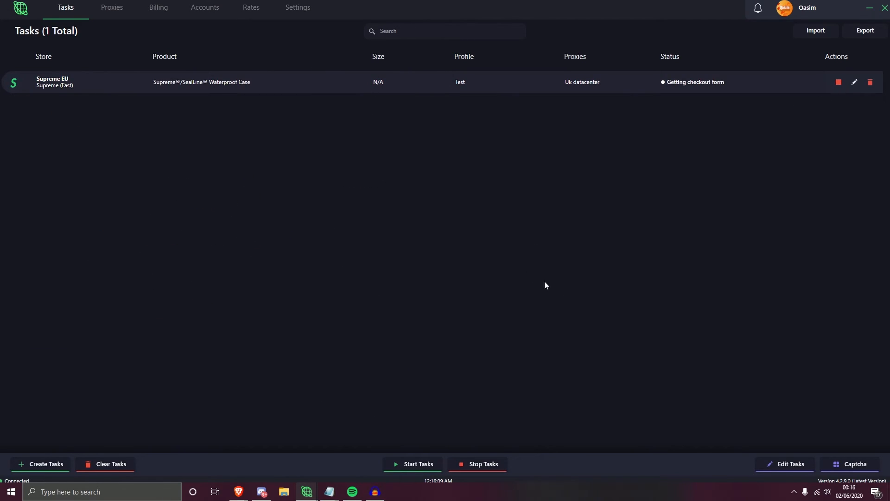
pyautogui.click(311, 493)
pyautogui.click(339, 472)
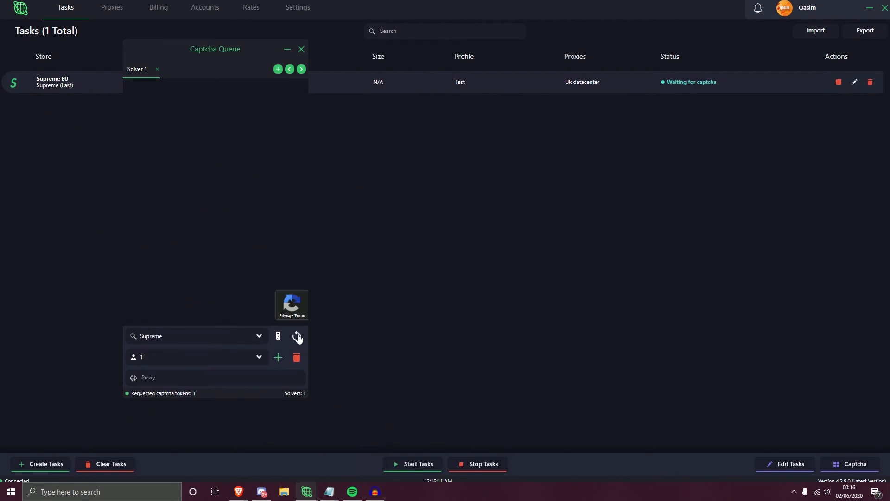
pyautogui.moveTo(215, 56); pyautogui.dragTo(237, 65)
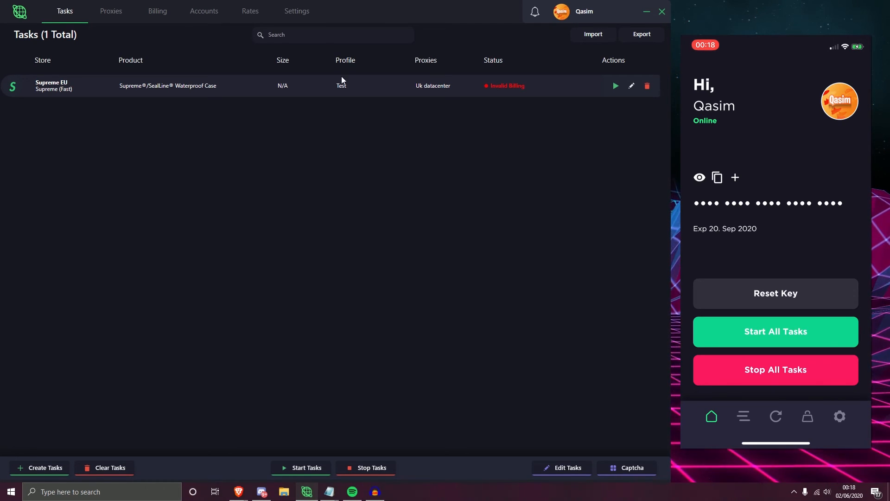
# - Check the delays in the settings and the Supreme EU task's color in its edit form, then close the form unsaved
pyautogui.click(302, 18)
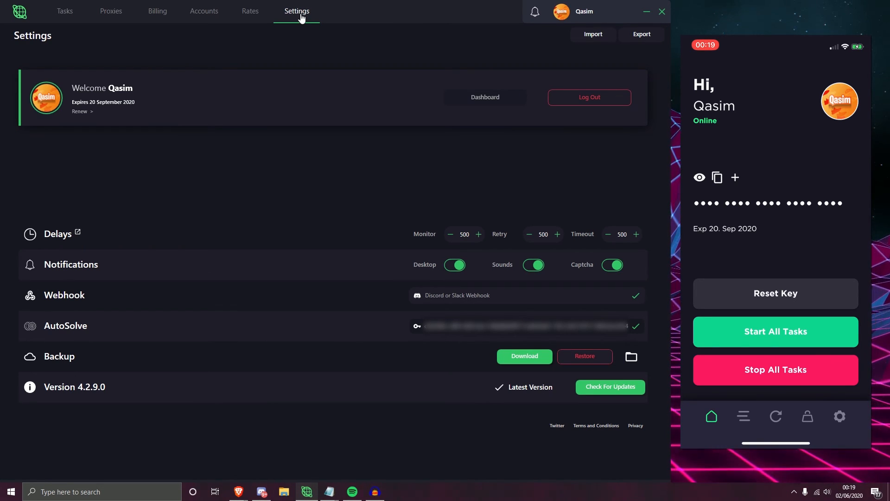
pyautogui.click(61, 11)
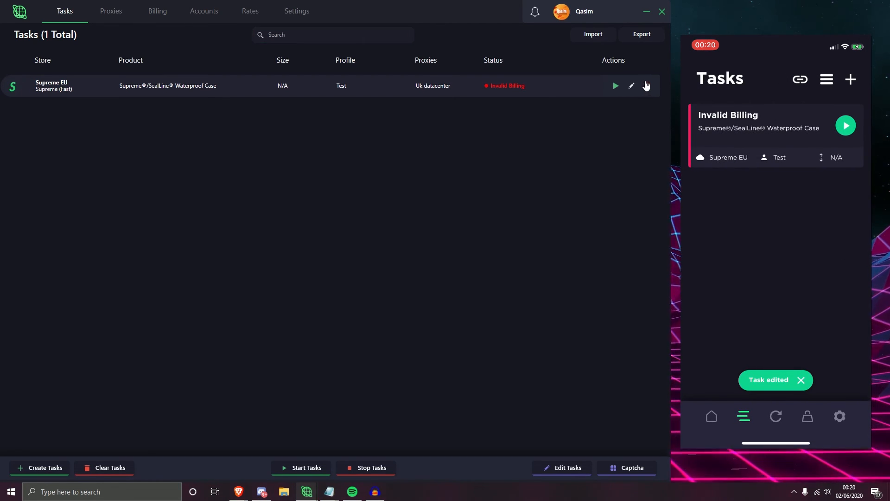
pyautogui.click(631, 86)
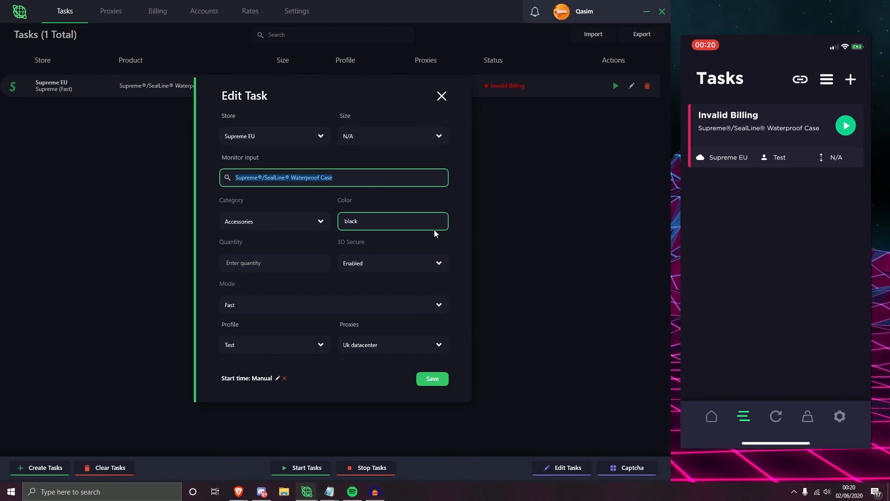
pyautogui.click(442, 96)
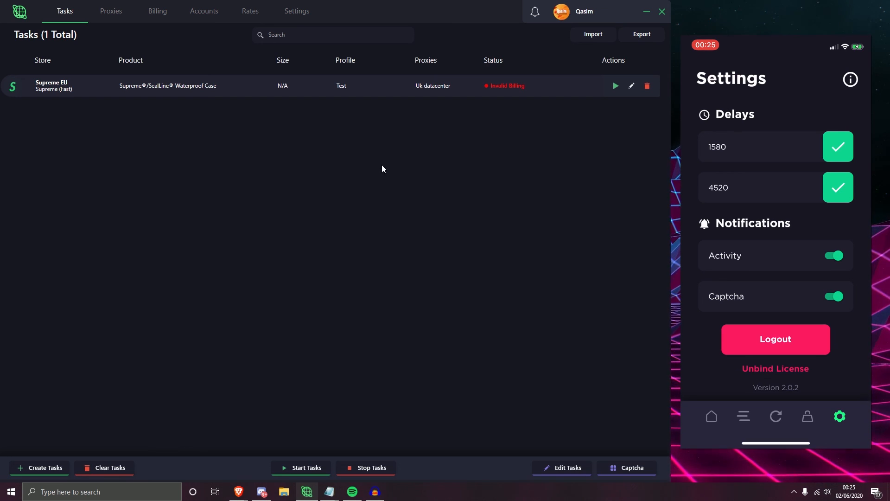
# - Check the monitor and retry delays in the desktop settings against the mobile app, and return to the task list
pyautogui.click(298, 18)
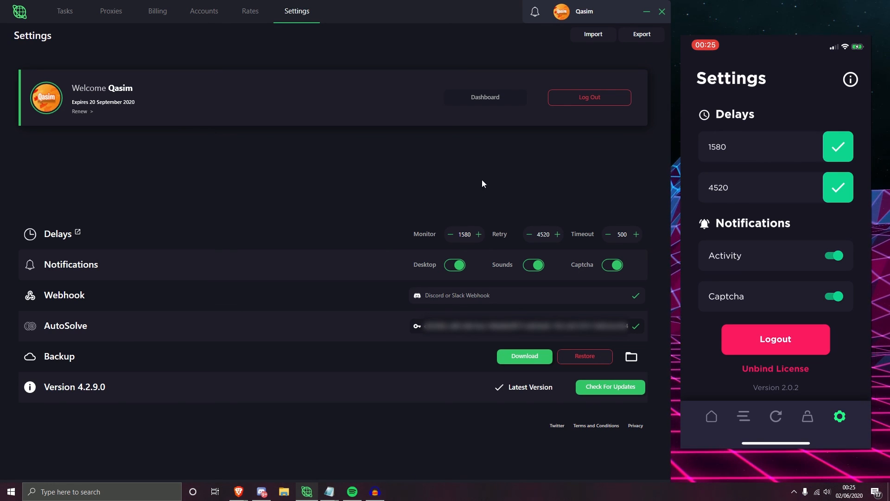
pyautogui.click(68, 15)
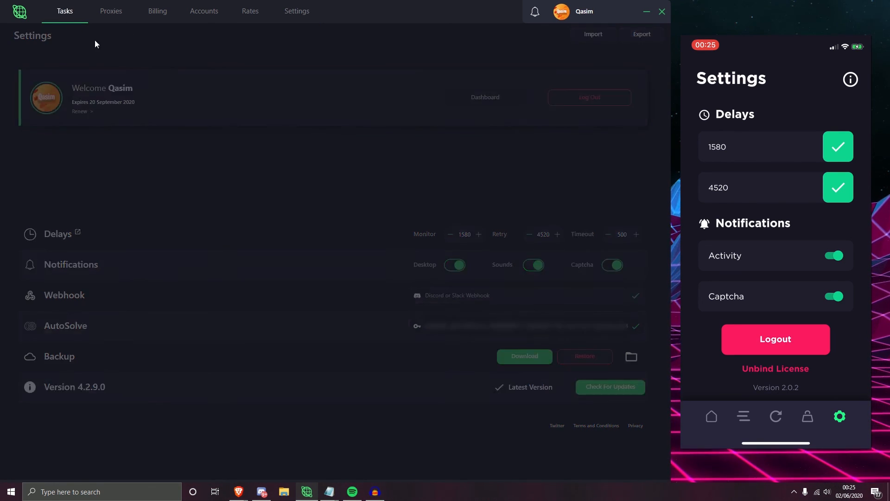